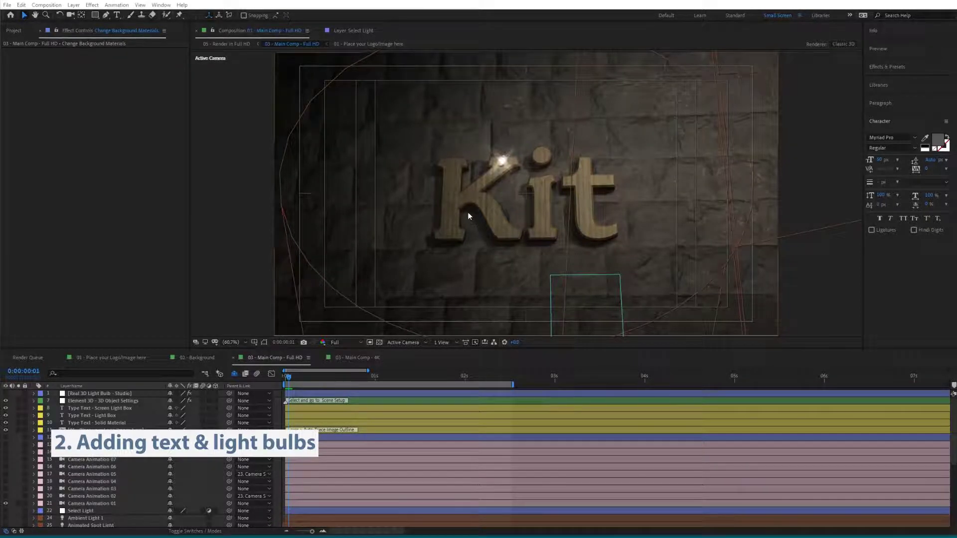
Step: Solo the "Type Text - Solid Material" layer and replace its text with "Light"
click(67, 428)
click(66, 437)
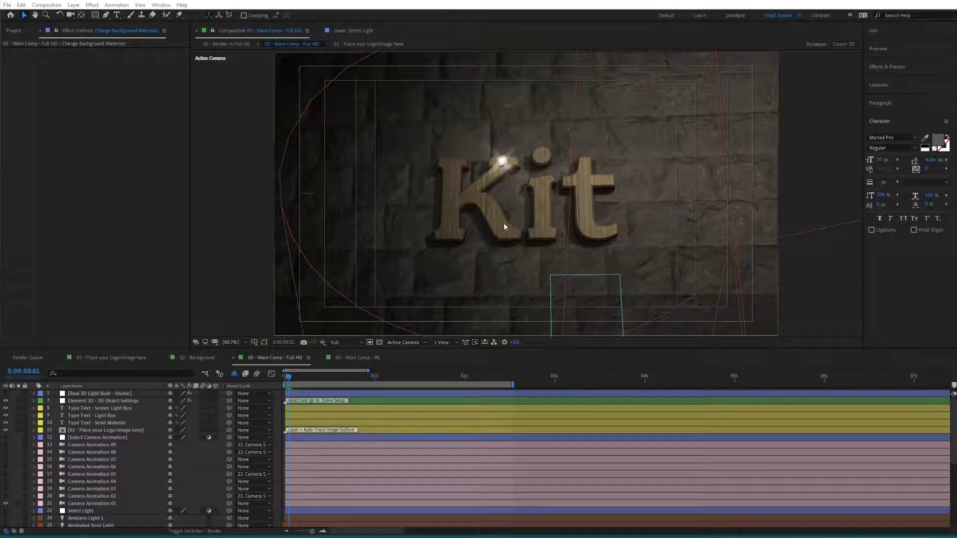
click(93, 422)
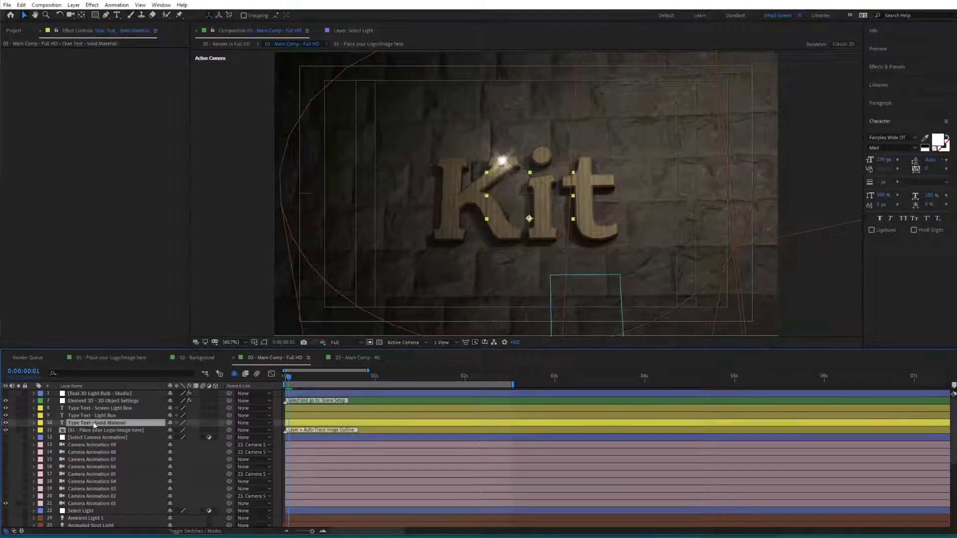
click(18, 423)
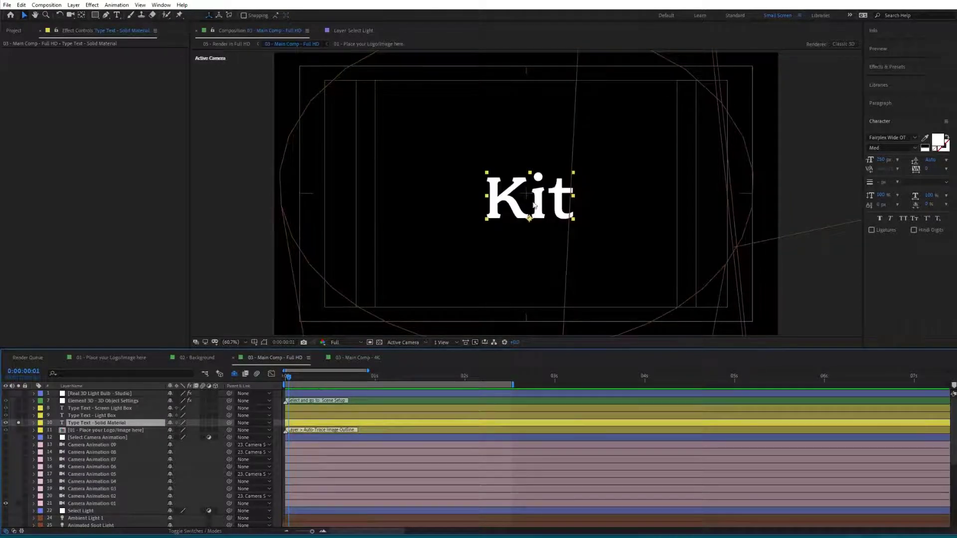
double_click(512, 202)
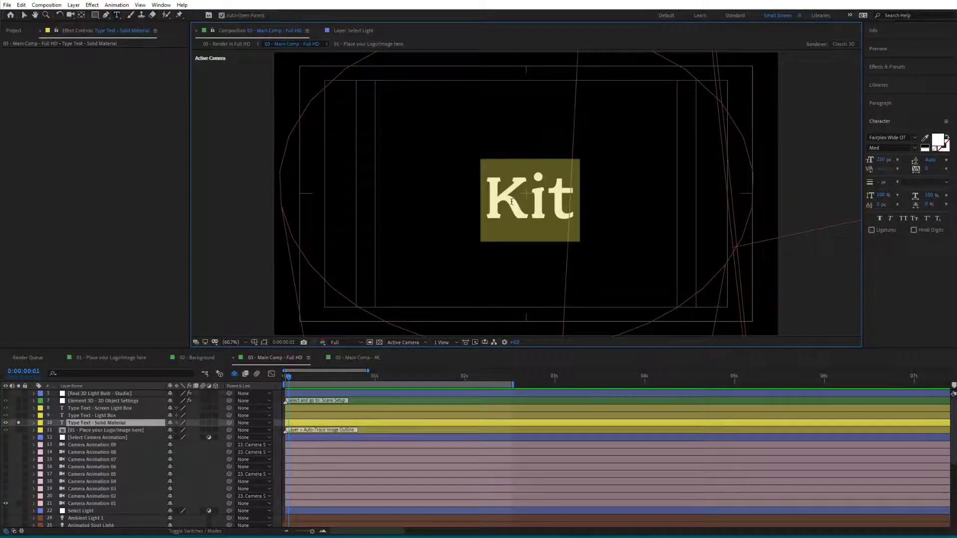
text(Light)
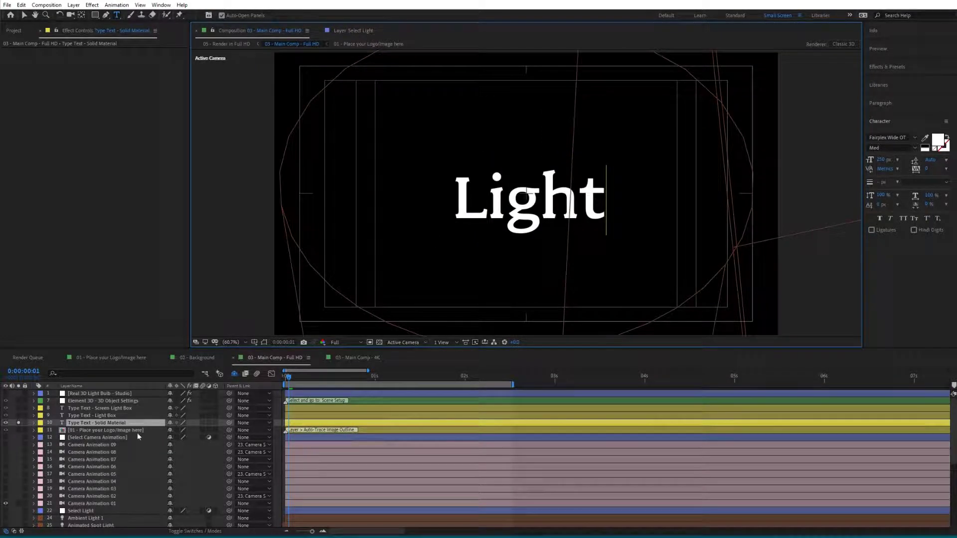
click(105, 423)
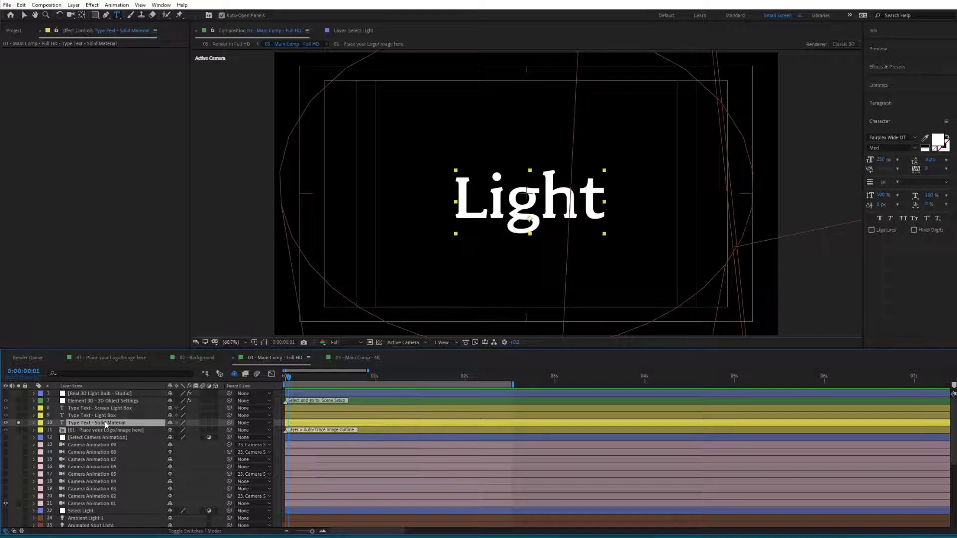
Step: Turn off solo on the "Type Text - Solid Material" layer and return to the Selection tool
click(915, 138)
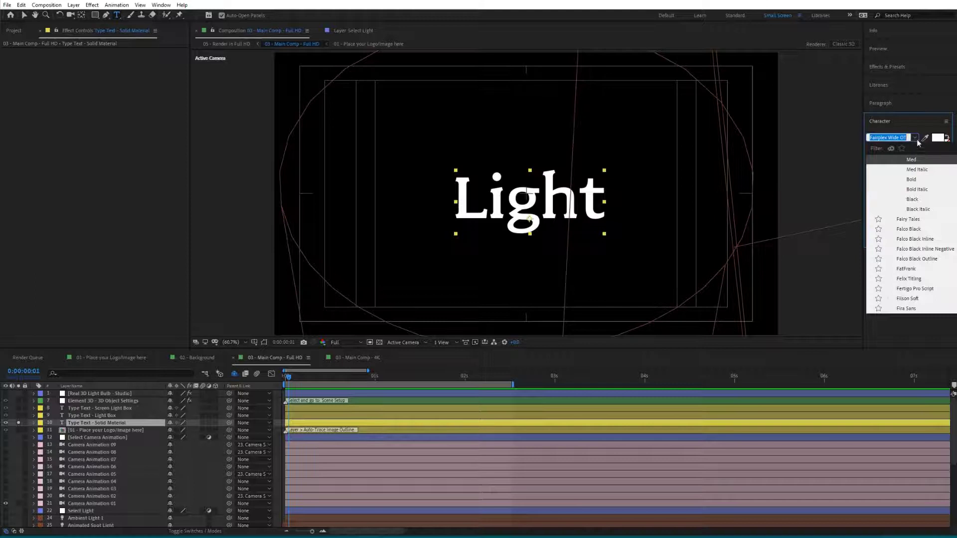
click(918, 143)
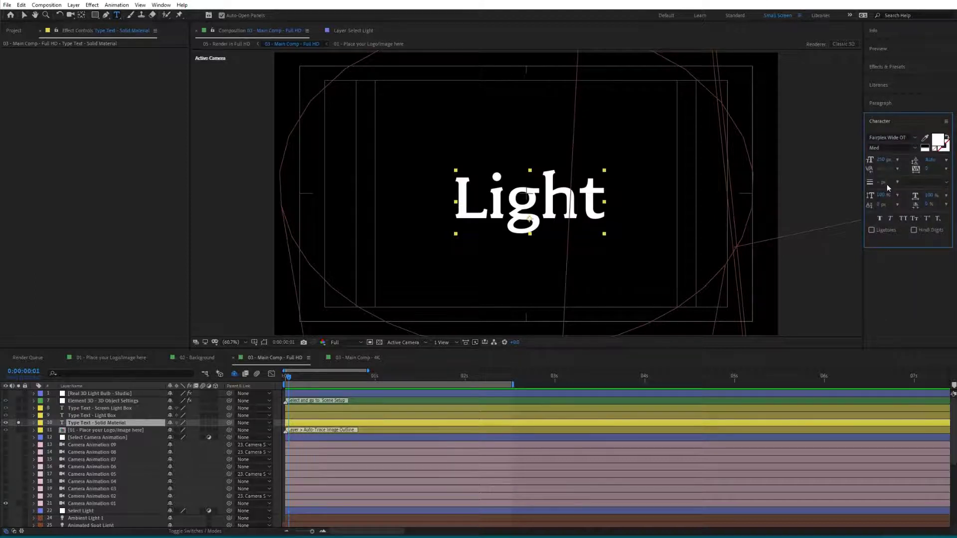
click(92, 422)
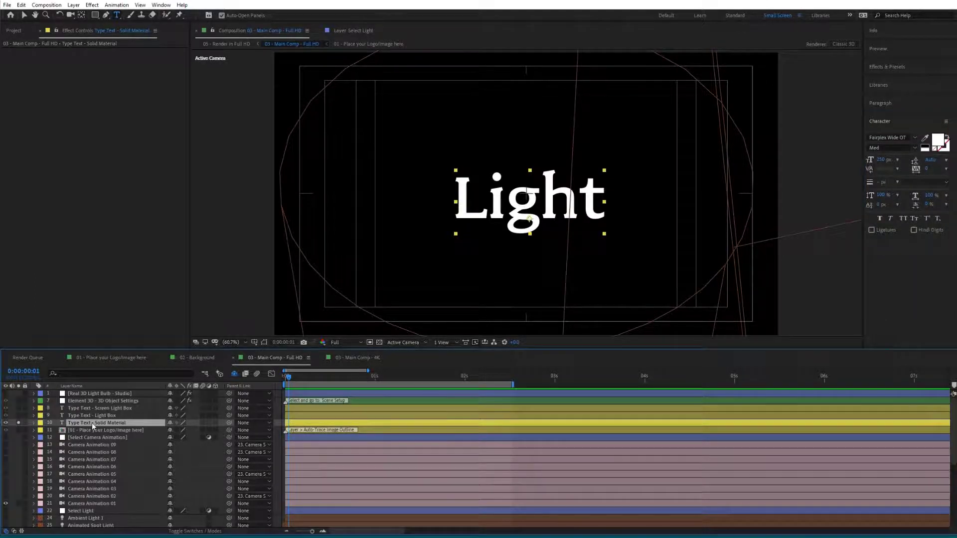
click(18, 423)
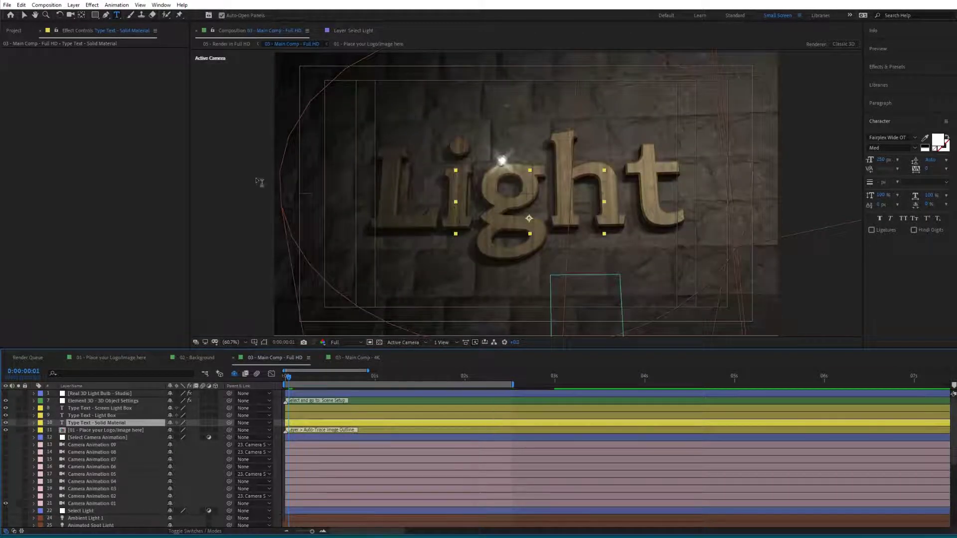
key(v)
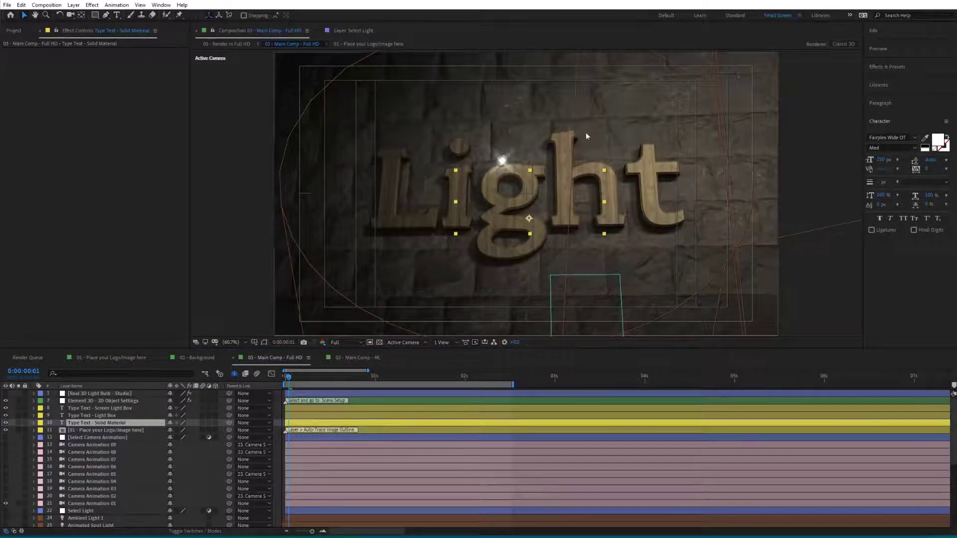
Step: Open Scene Setup for the "Element 3D - 3D Object Settings" layer and move its window fully into view
click(95, 402)
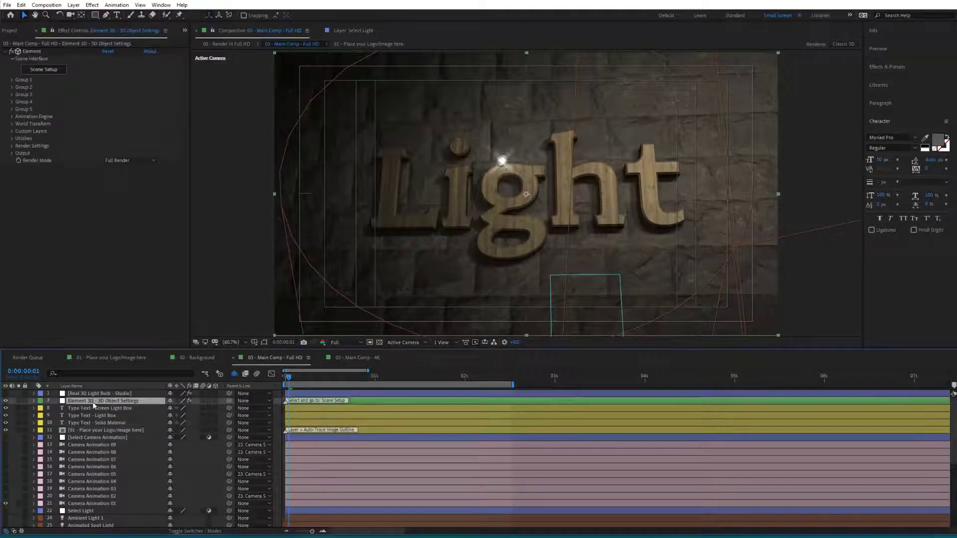
click(55, 73)
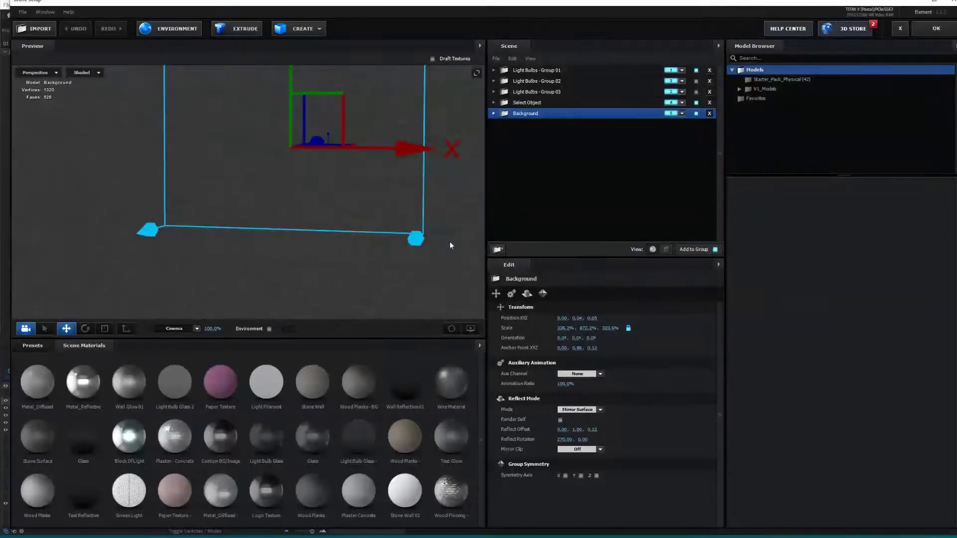
drag(145, 2, 133, 0)
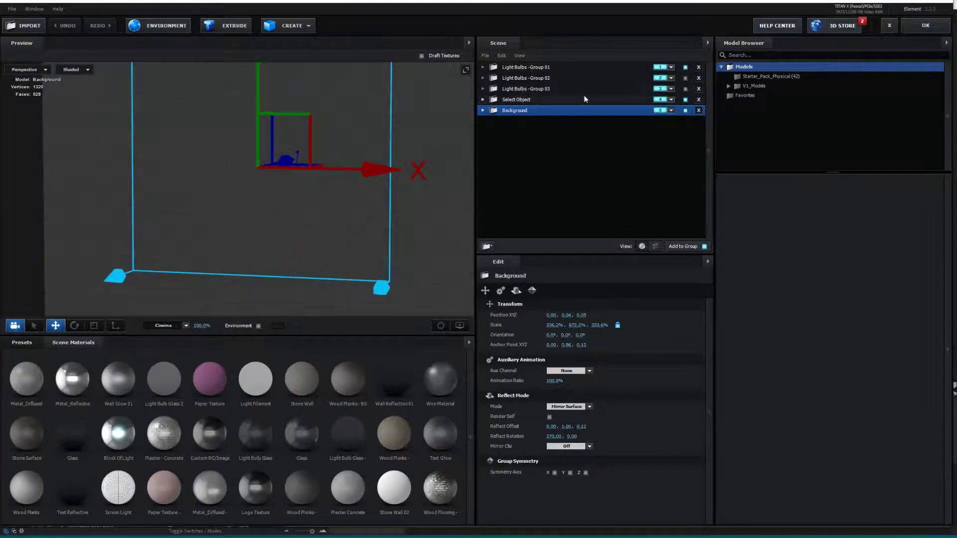
Step: Examine the three Light Bulbs groups, Select Object and Background in the scene, and expand Select Object
click(528, 101)
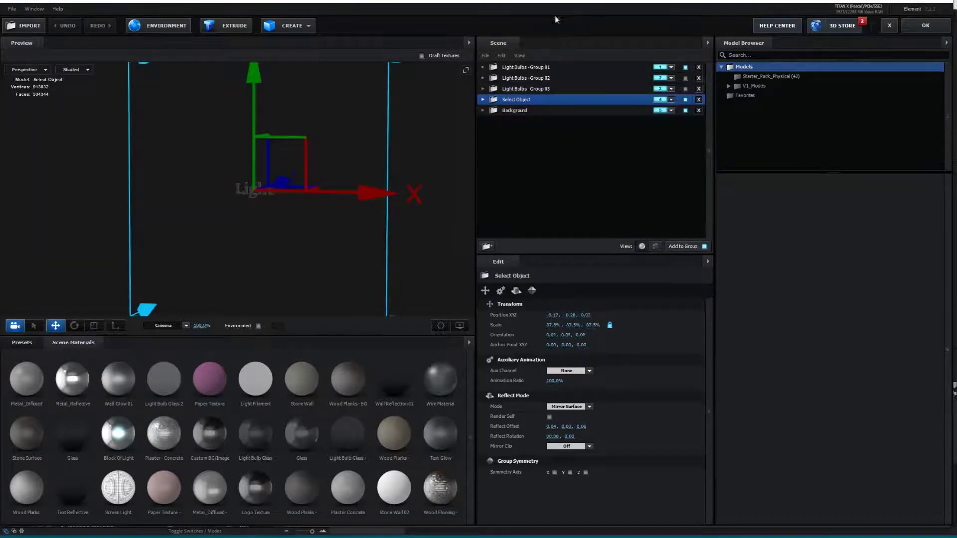
click(532, 67)
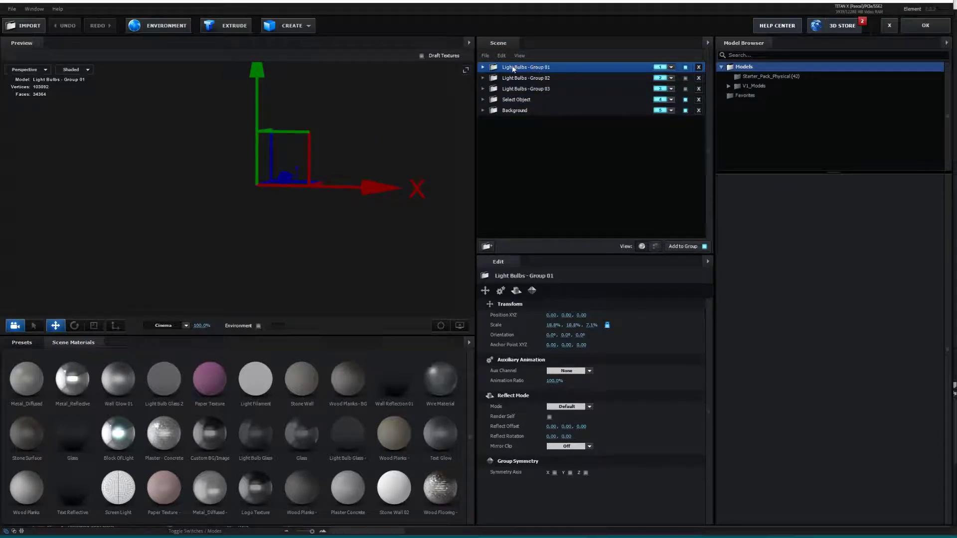
click(535, 78)
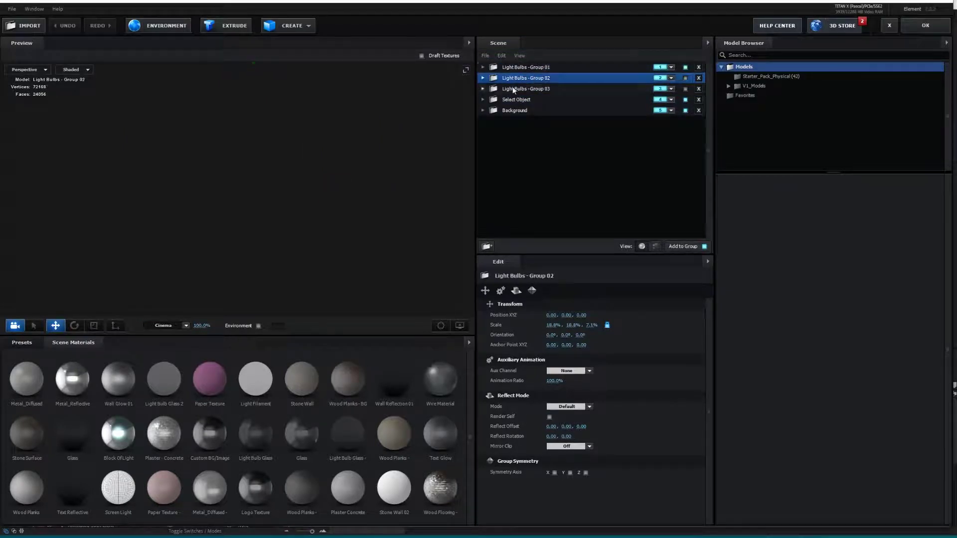
click(516, 89)
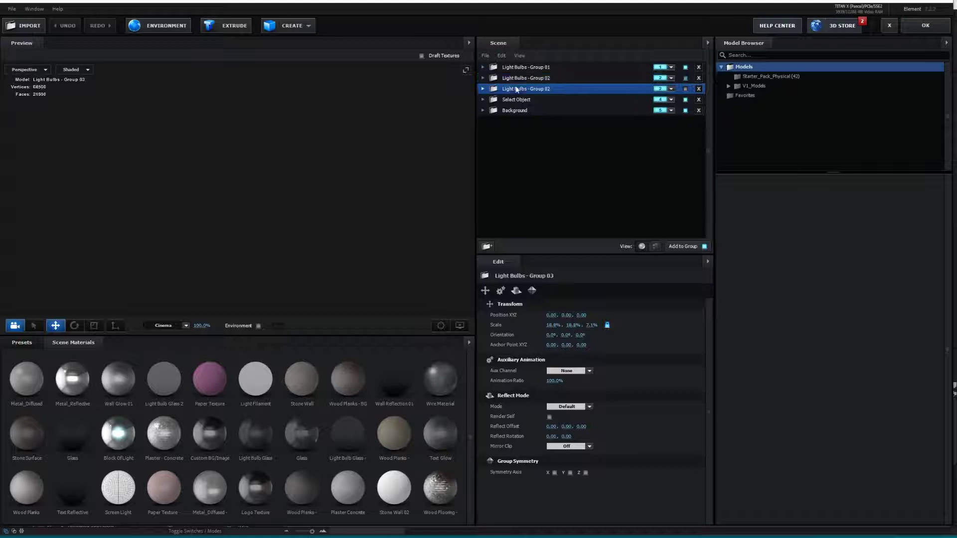
click(513, 100)
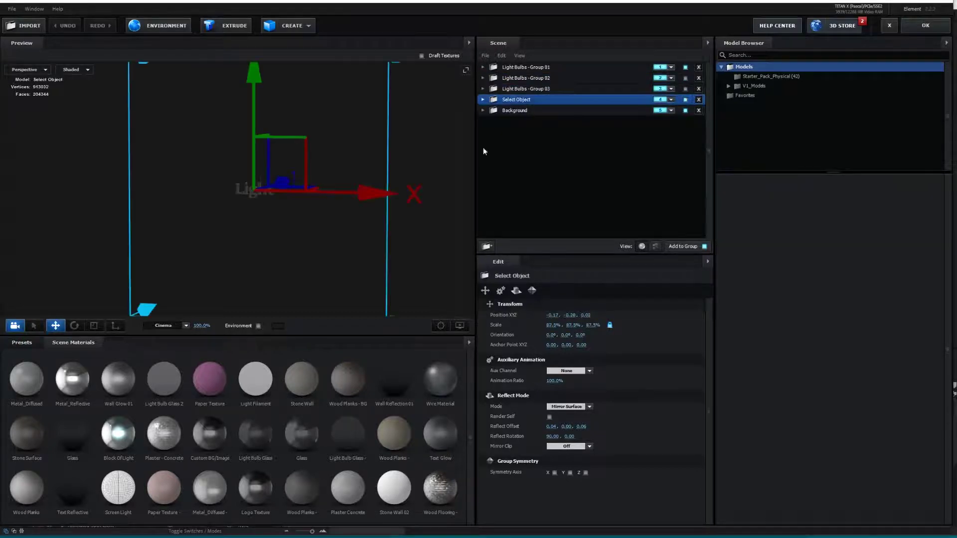
click(518, 110)
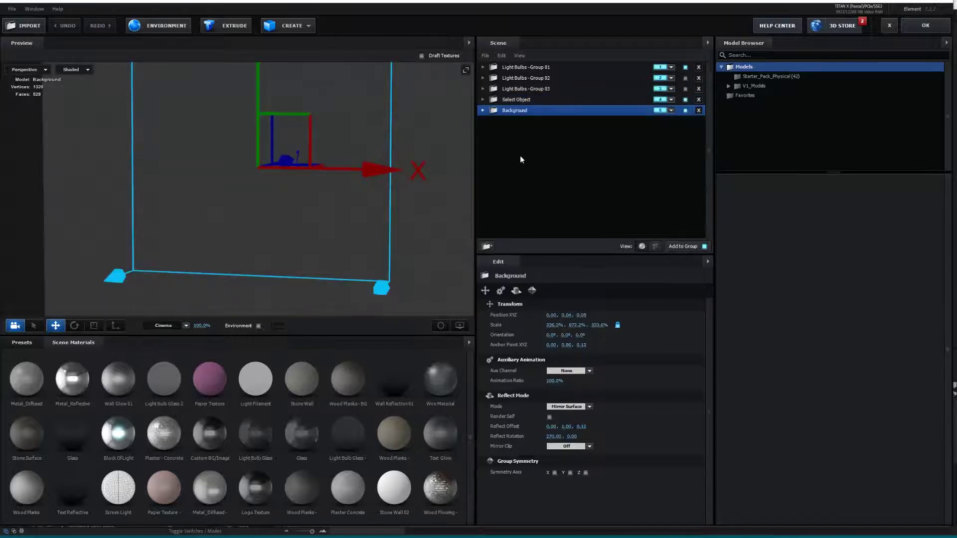
click(517, 99)
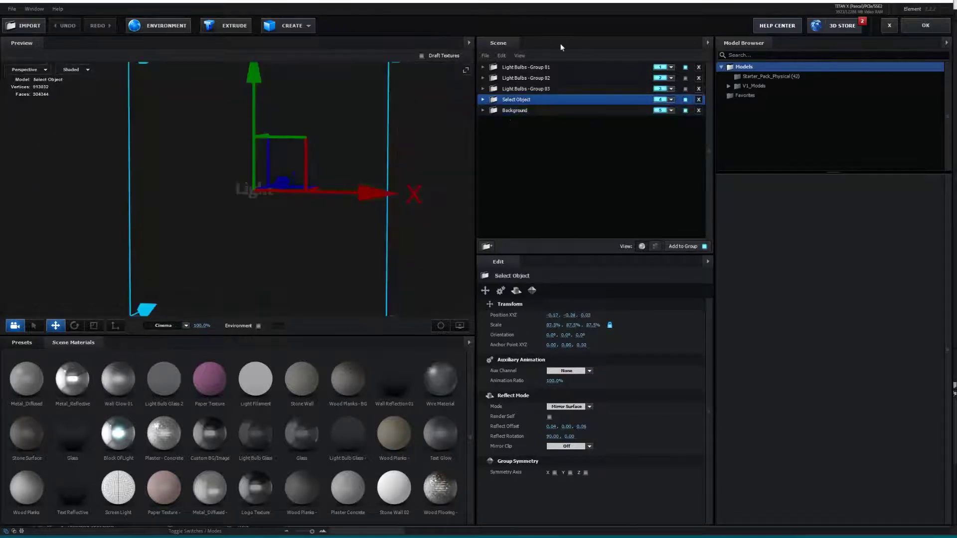
click(483, 100)
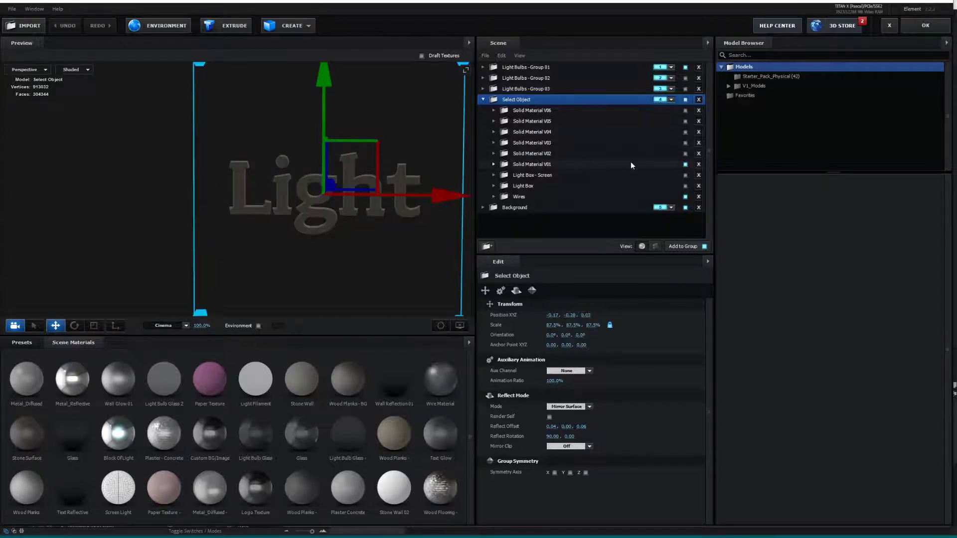
Step: Hide Solid Material V01 and preview Solid Material V02 on the Light text from an angle
click(685, 164)
click(685, 164)
click(685, 164)
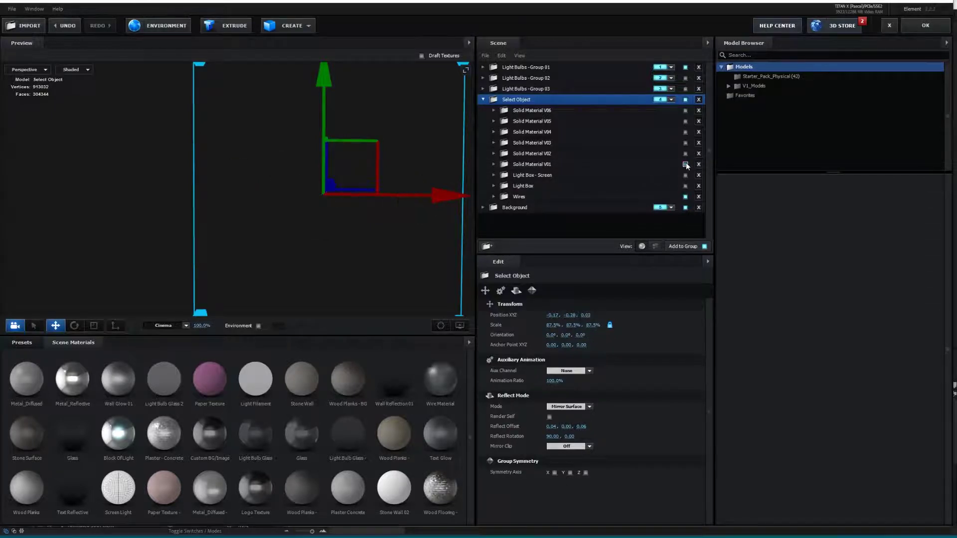
click(685, 154)
drag(295, 248, 263, 246)
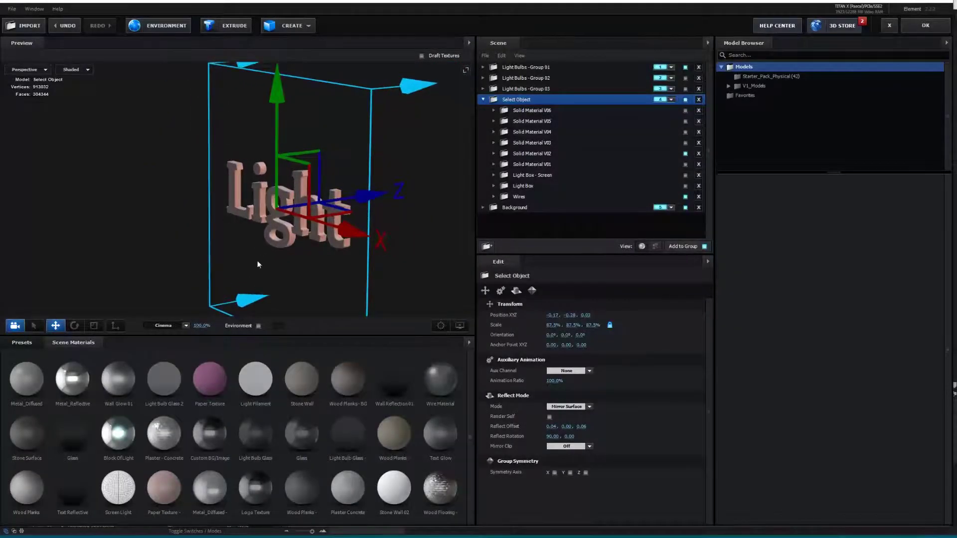
click(685, 154)
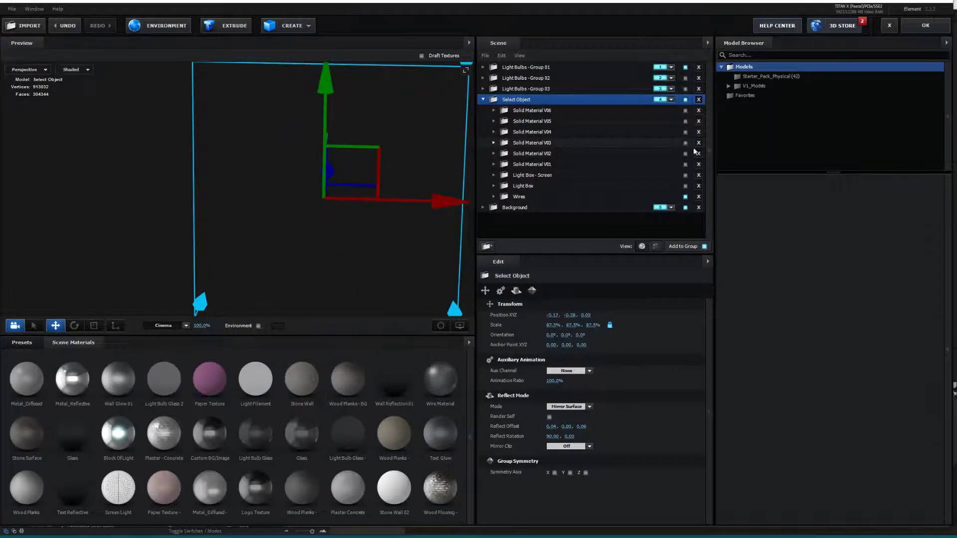
Step: Preview Solid Material V03 and V04 one at a time, and switch back to Solid Material V01
click(686, 144)
drag(310, 246, 315, 222)
drag(358, 190, 284, 220)
click(685, 143)
click(685, 132)
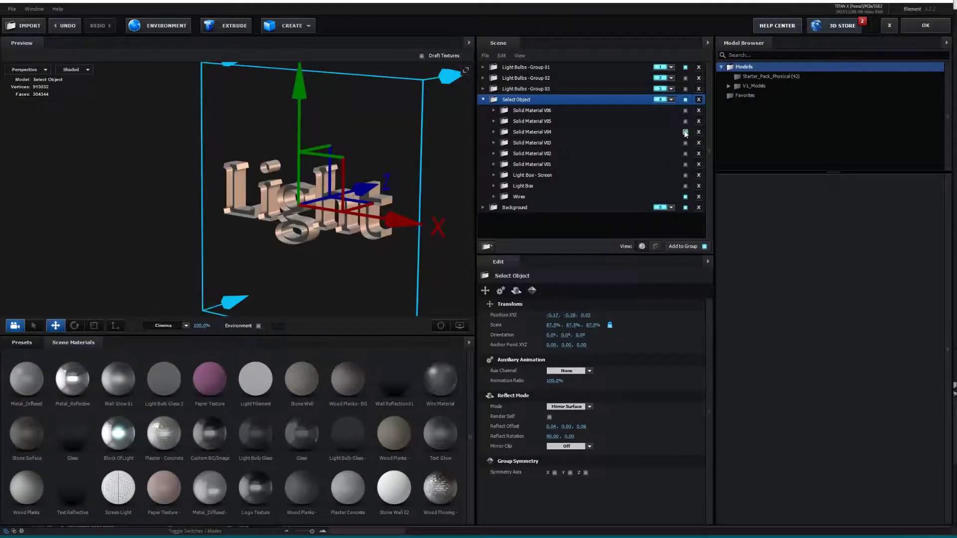
drag(265, 253, 295, 247)
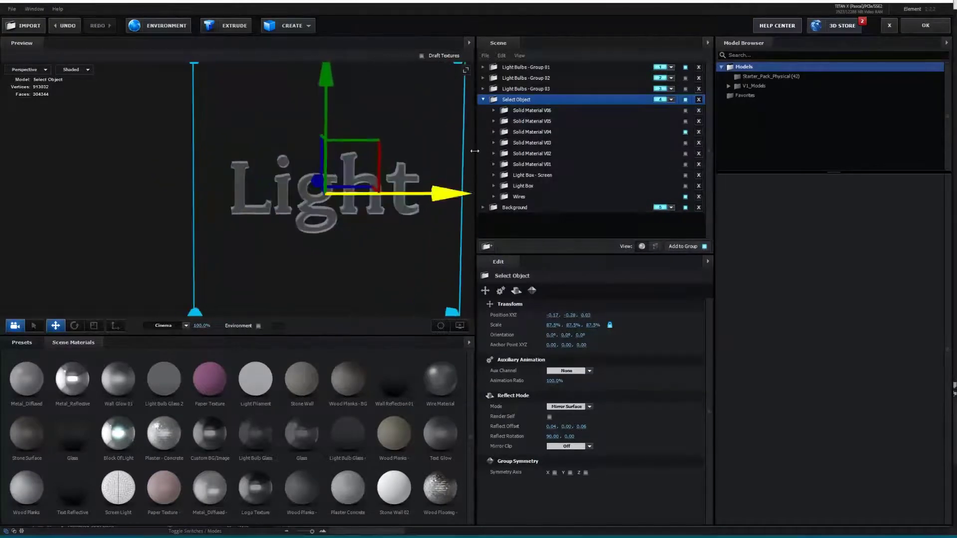
click(685, 132)
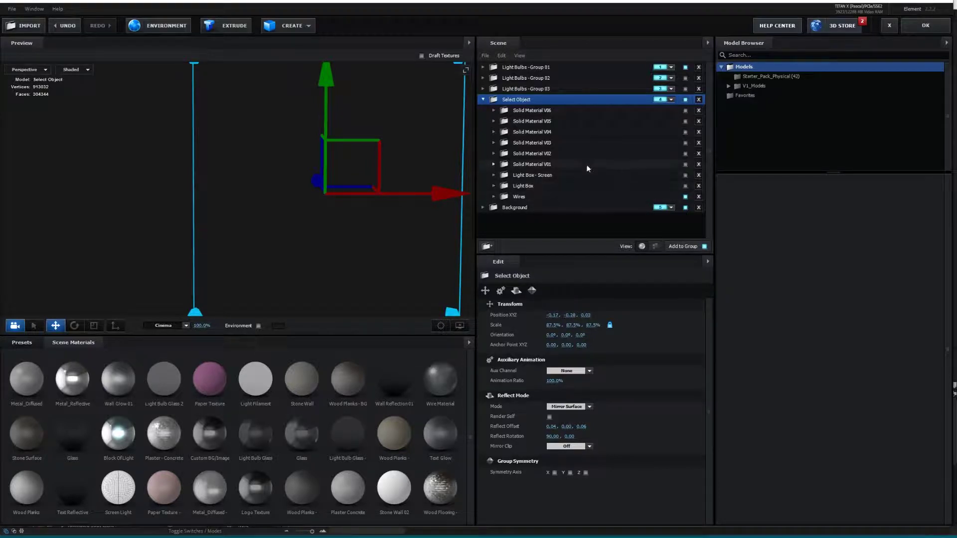
click(685, 165)
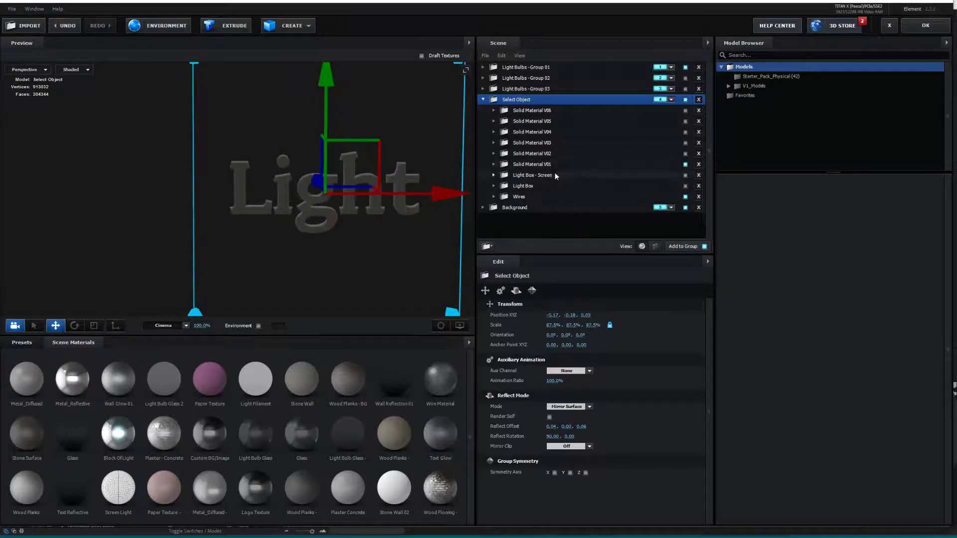
Step: Expand the Wires group inside Select Object and make Wire 01 visible below the text
scroll(305, 245, up, 2)
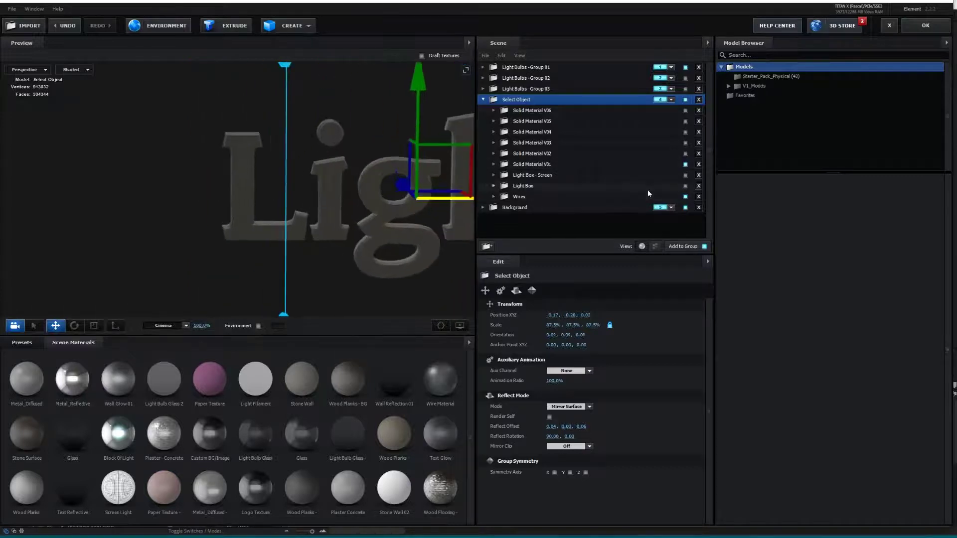
click(593, 198)
click(493, 196)
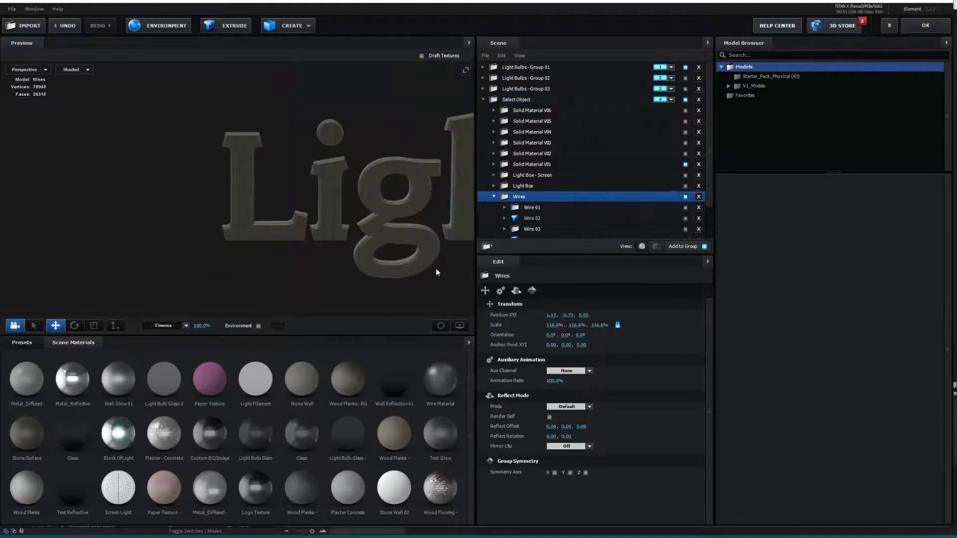
scroll(586, 195, down, 2)
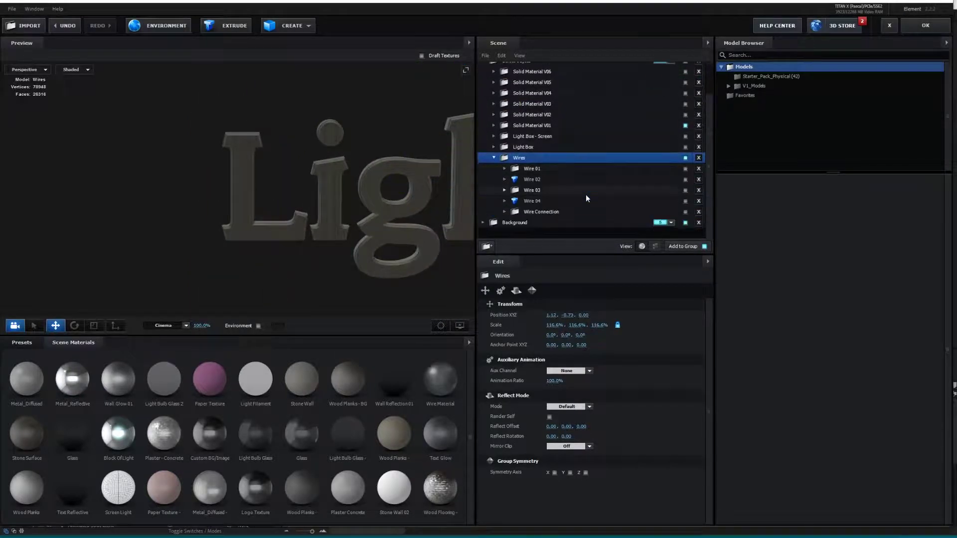
click(684, 169)
drag(218, 250, 274, 201)
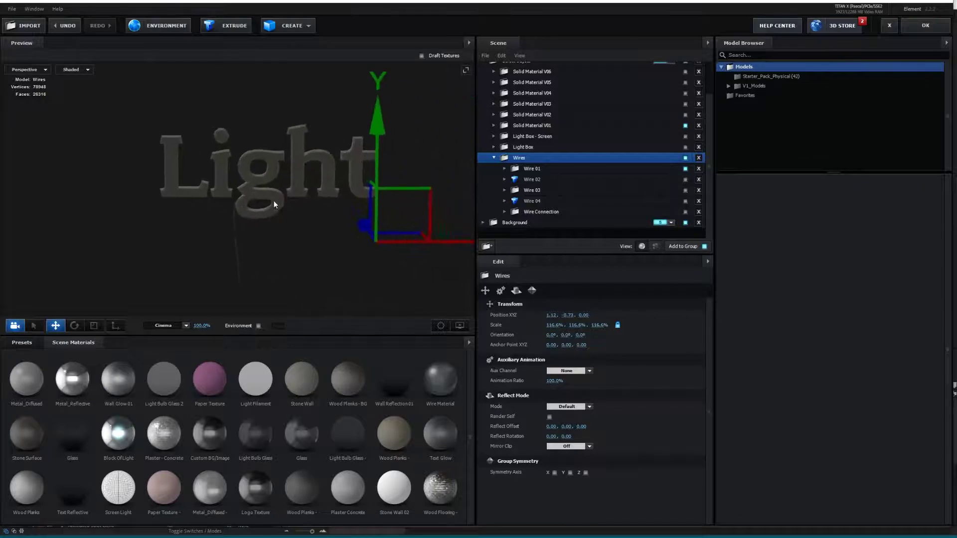
Step: Move Wire 01 to the lower-left corner of the letter L, at about X -3.24 and Y -0.35
click(551, 168)
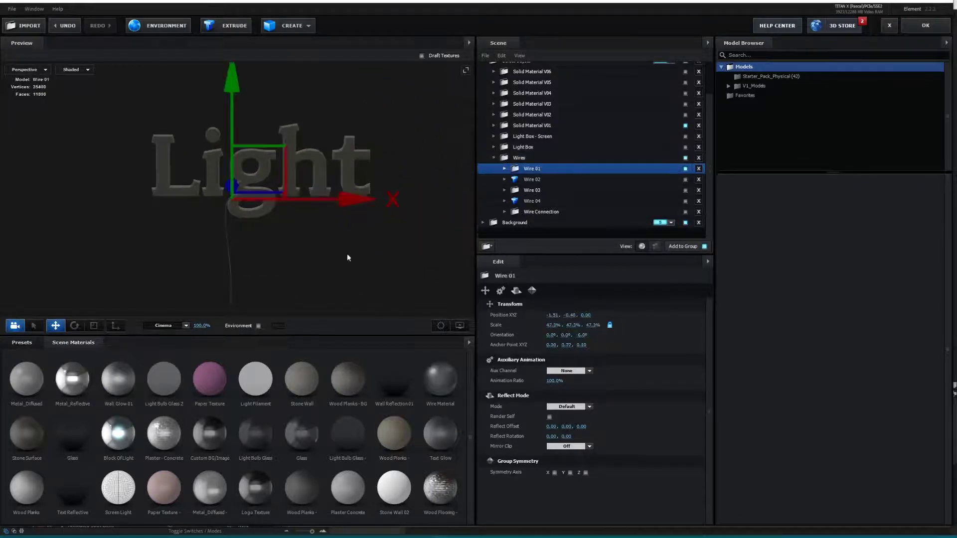
drag(348, 199, 424, 211)
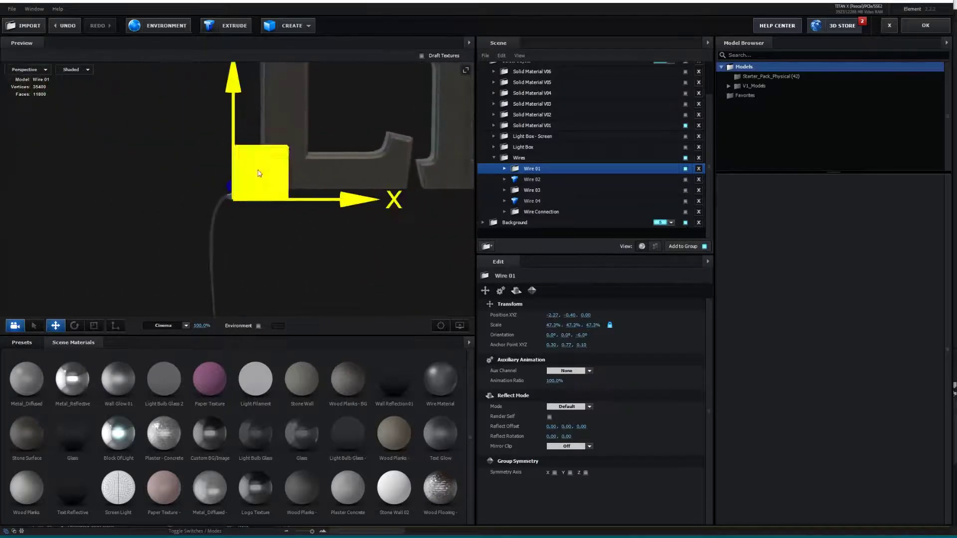
drag(233, 115, 233, 94)
drag(369, 181, 377, 181)
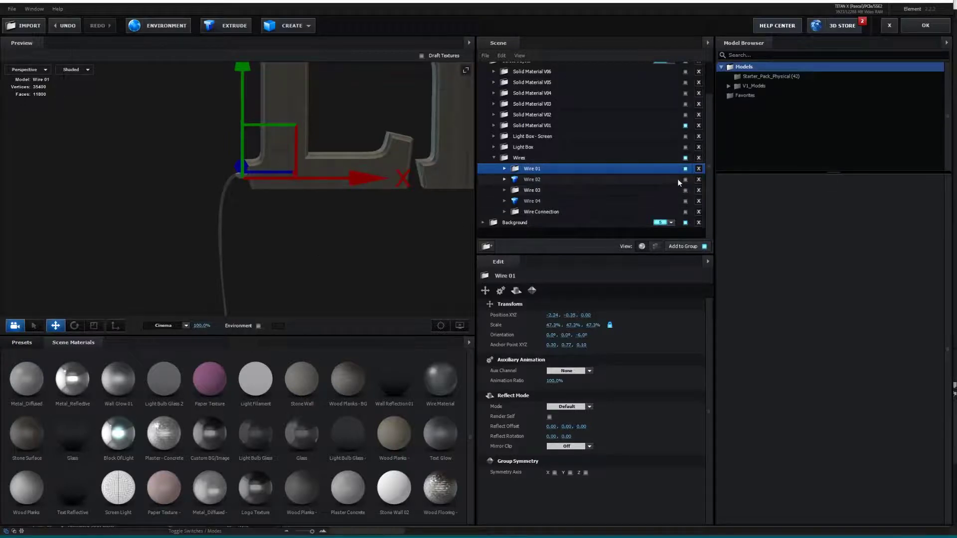
scroll(276, 203, down, 5)
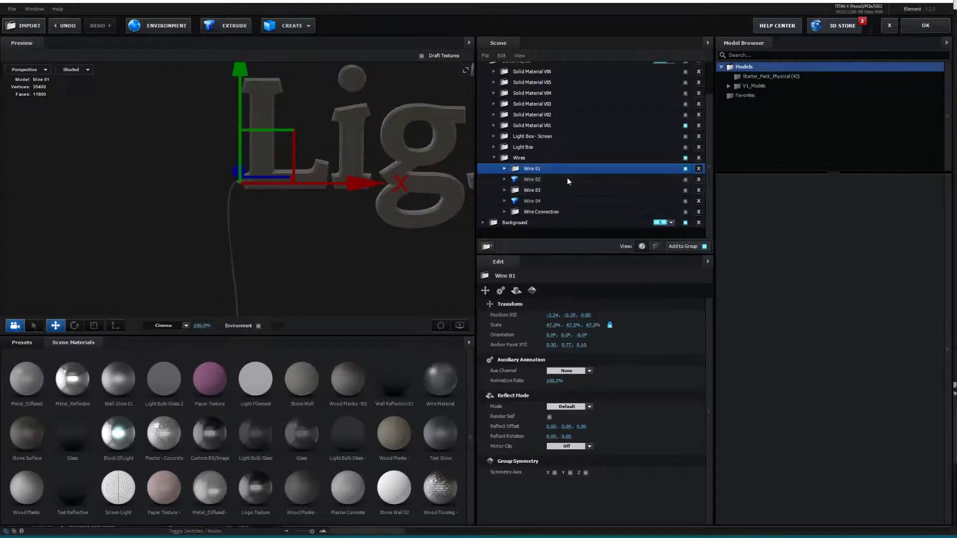
Step: Try Wire 02 at the base of the letter g, and hide it again with the Wires group collapsed
click(568, 179)
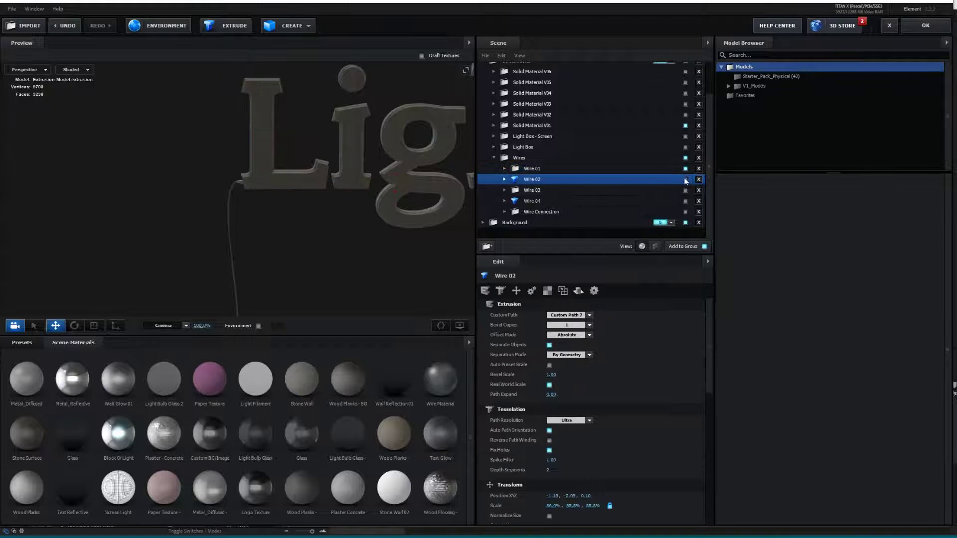
scroll(348, 213, down, 5)
drag(325, 176, 313, 112)
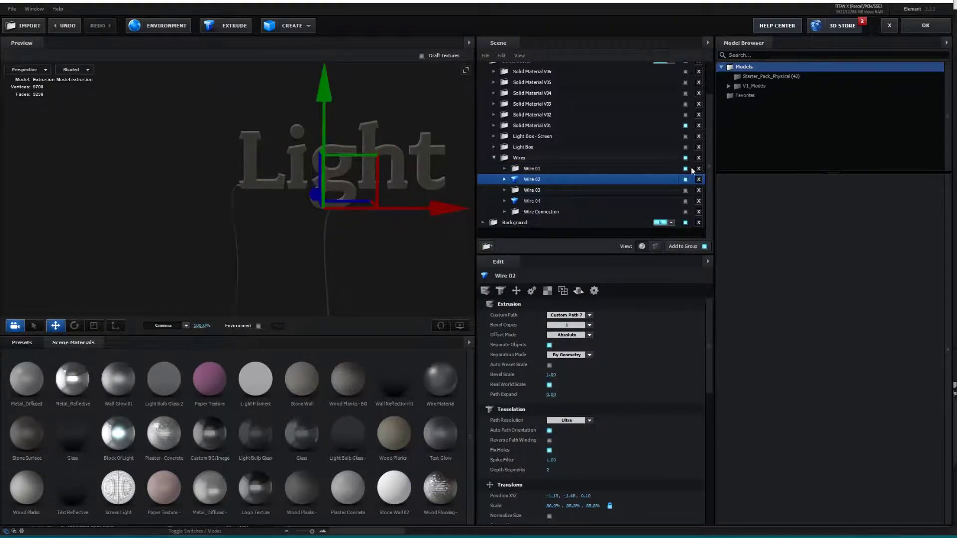
click(495, 157)
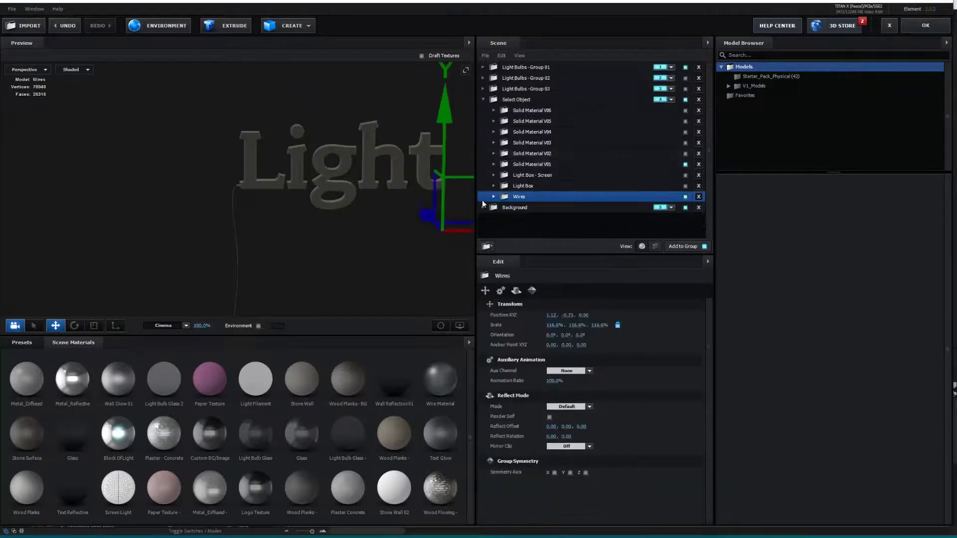
drag(228, 199, 261, 199)
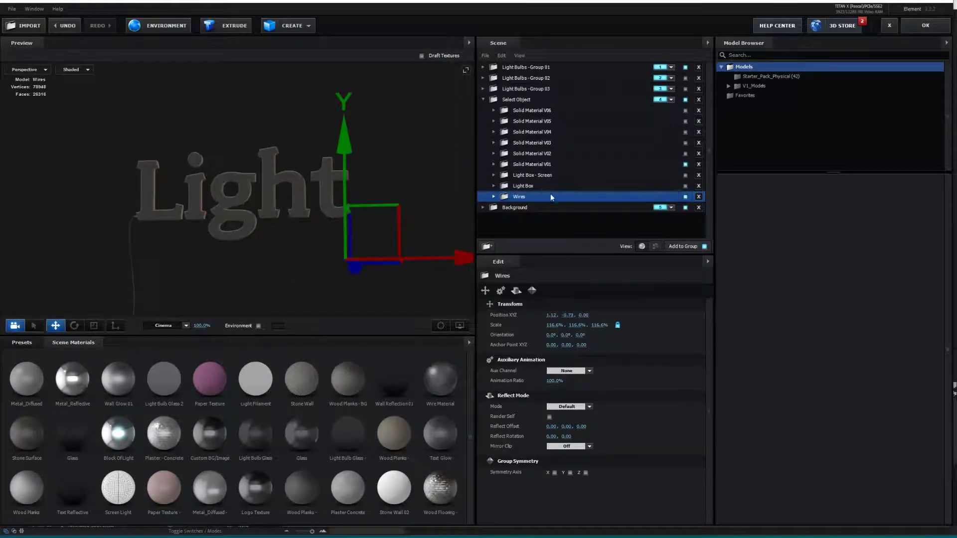
Step: Preview the Light Box text USE beneath Light, check its text layer in the composition, and hide Light Box again
click(560, 186)
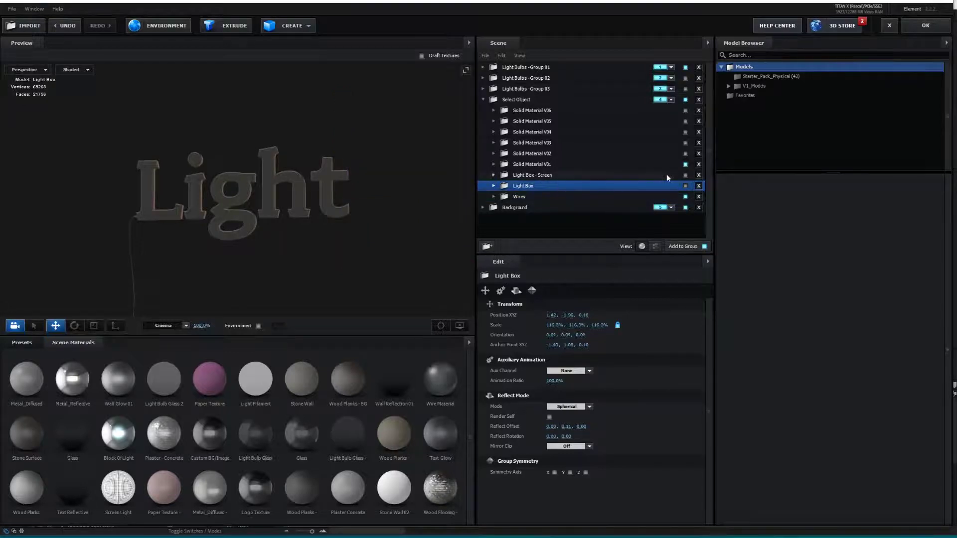
click(685, 187)
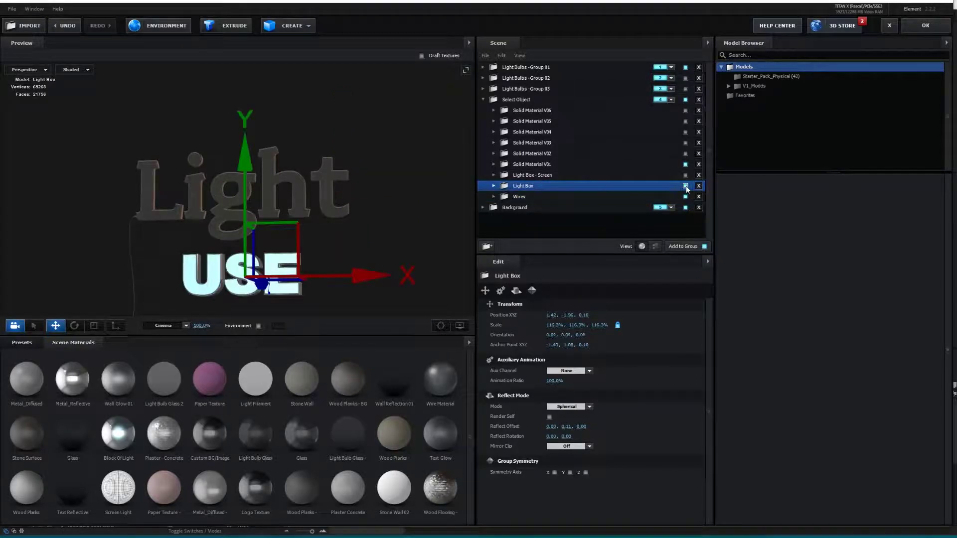
mouse_move(202, 294)
mouse_down()
mouse_move(250, 296)
mouse_move(190, 296)
mouse_move(225, 284)
mouse_move(254, 289)
mouse_move(199, 303)
mouse_up()
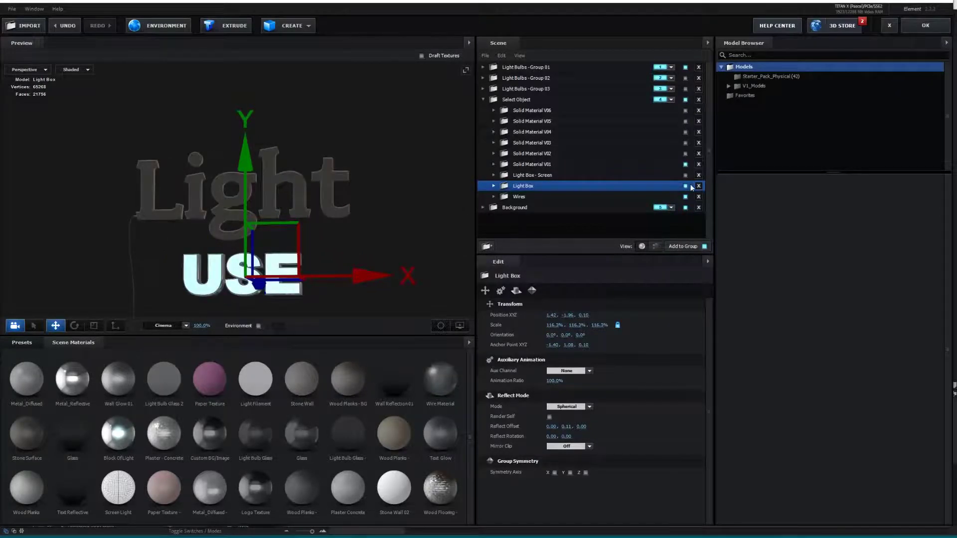
drag(373, 1, 656, 46)
drag(656, 35, 657, 33)
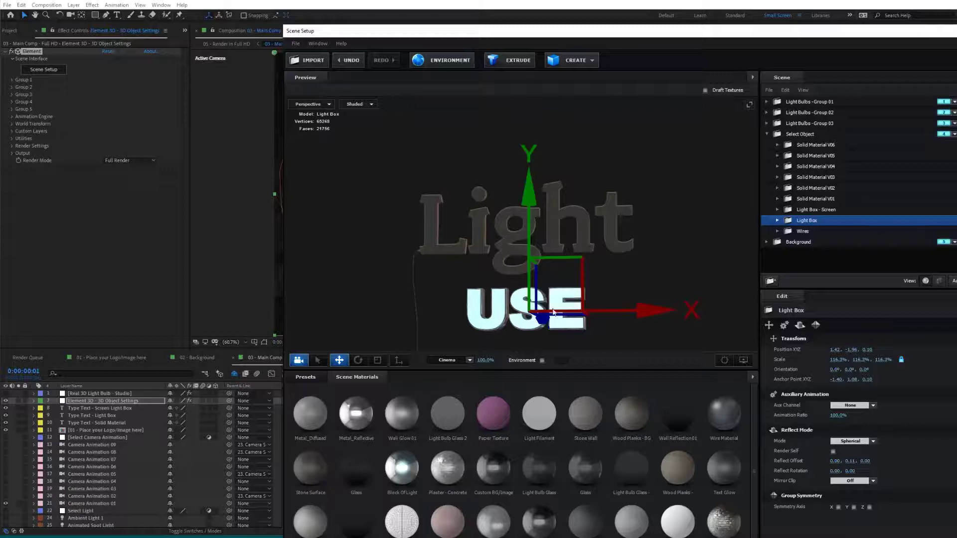
drag(424, 25, 145, 0)
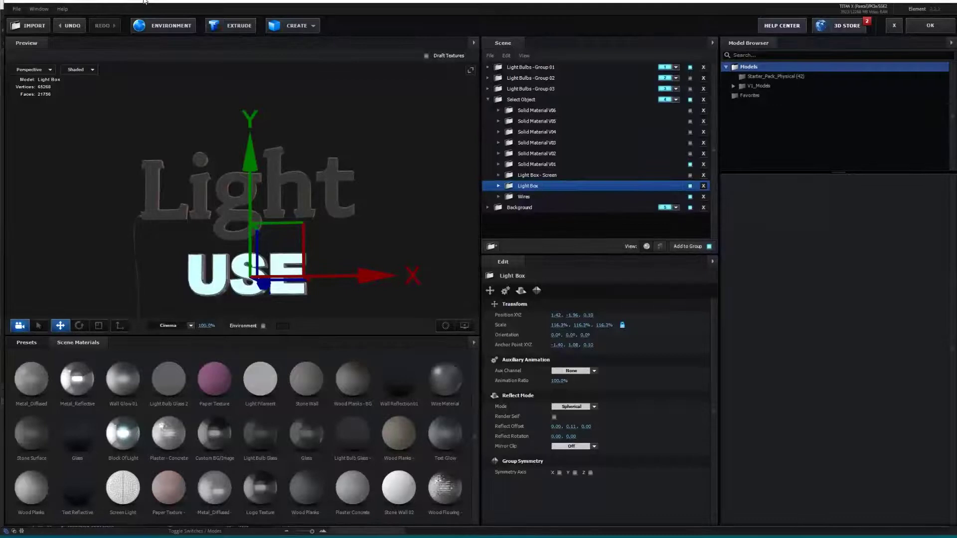
click(690, 185)
Step: Show the Light Box - Screen text REAL 3D and raise it above Light to about Y -0.34
click(690, 175)
click(537, 175)
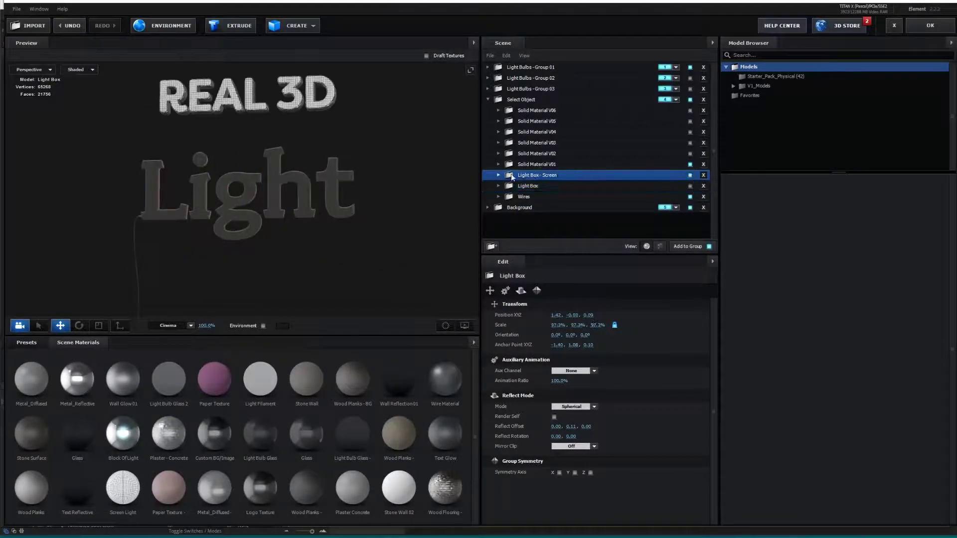
drag(256, 140, 256, 121)
scroll(175, 101, up, 10)
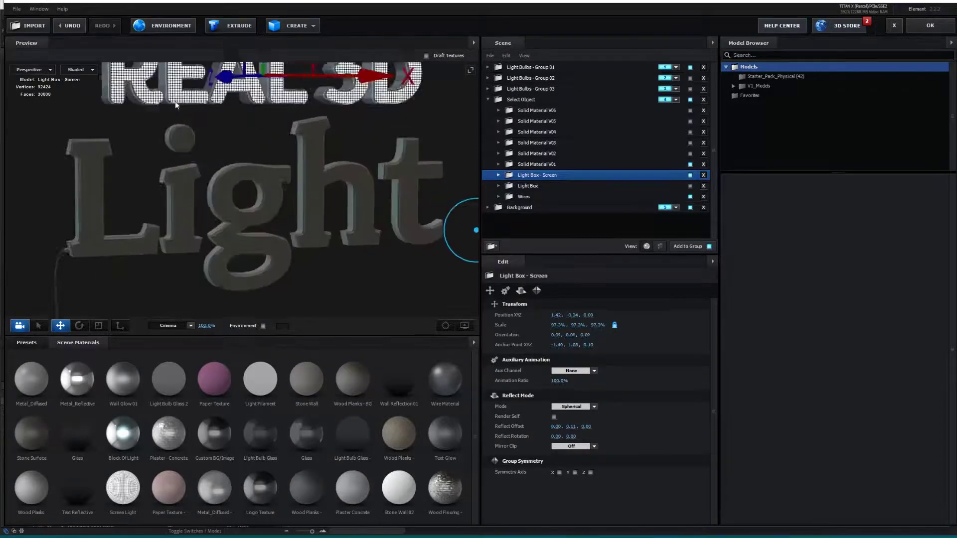
scroll(158, 198, down, 8)
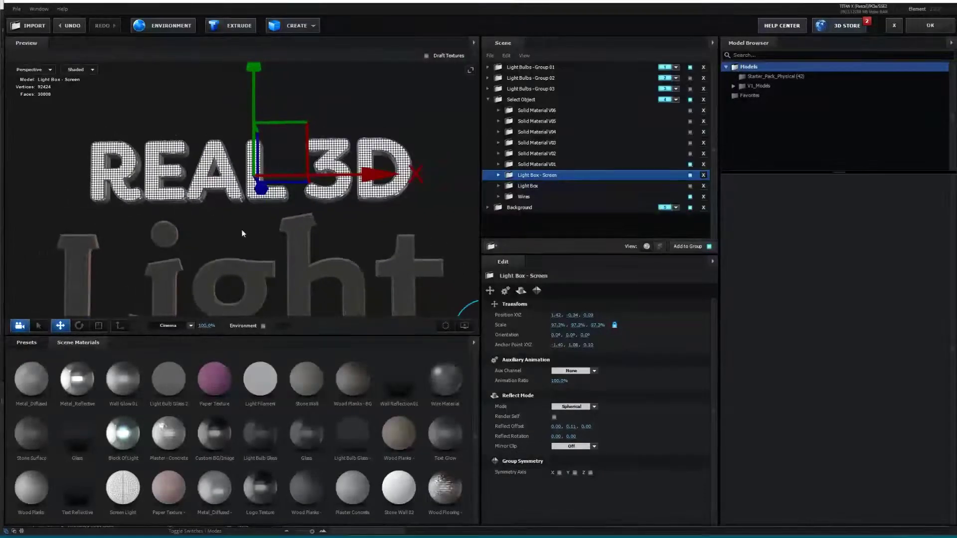
scroll(224, 192, down, 3)
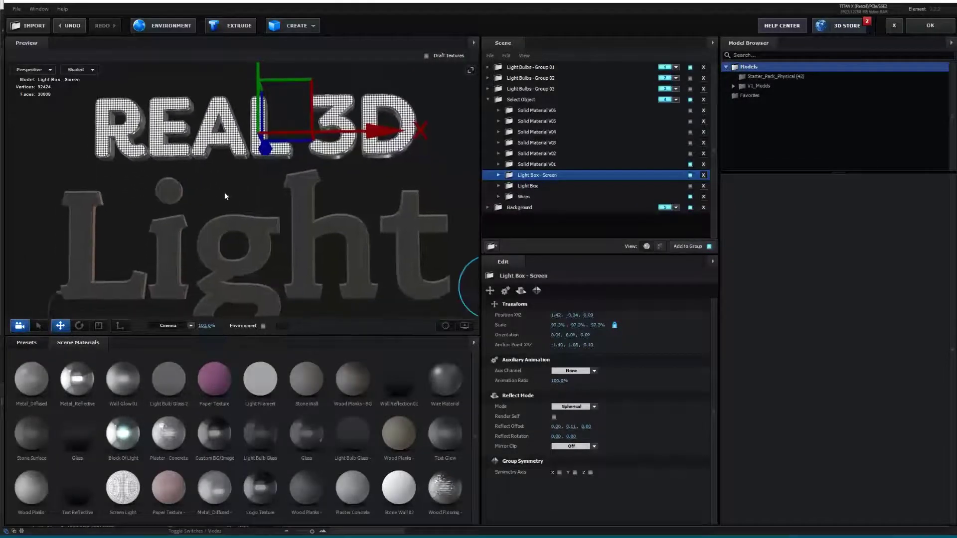
Step: Hide the Light Box - Screen text and apply the scene setup to the composition
click(690, 176)
drag(230, 207, 231, 182)
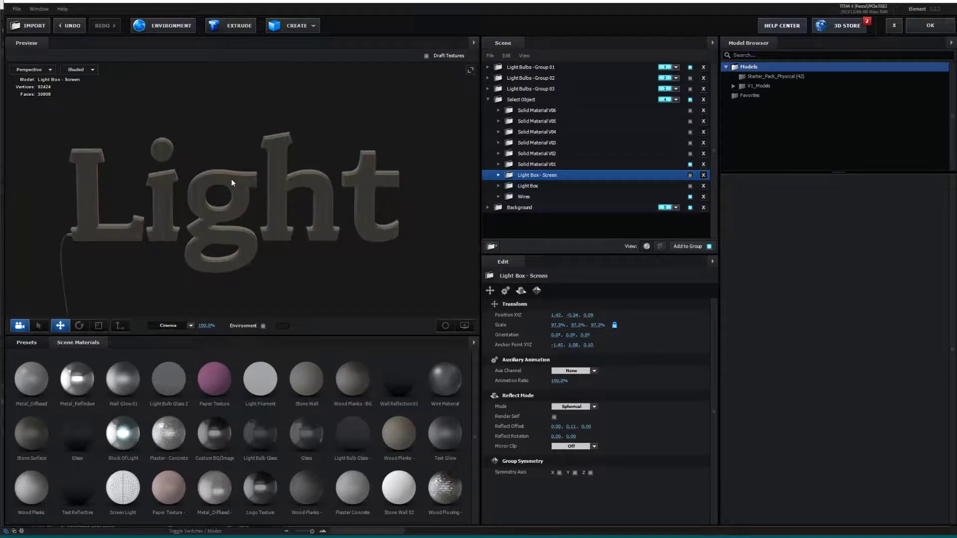
click(930, 26)
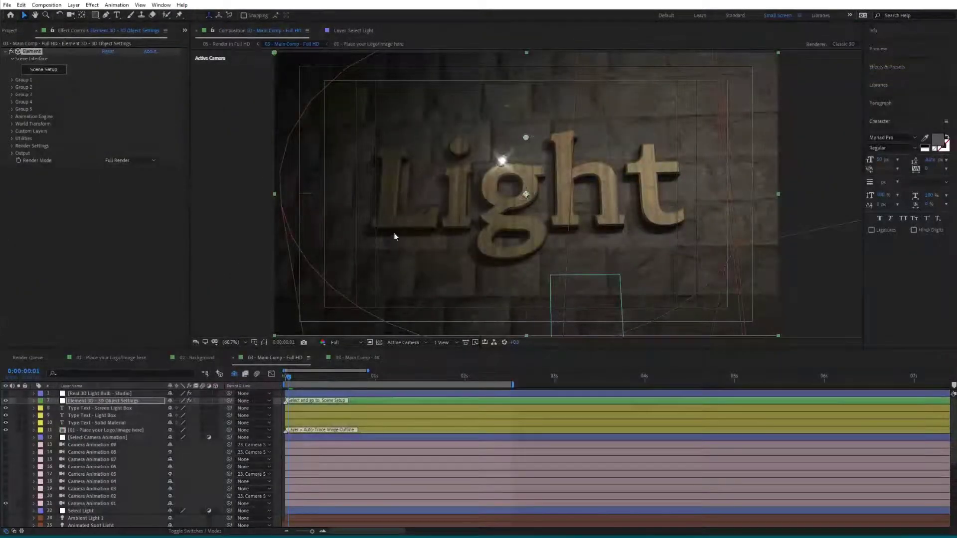
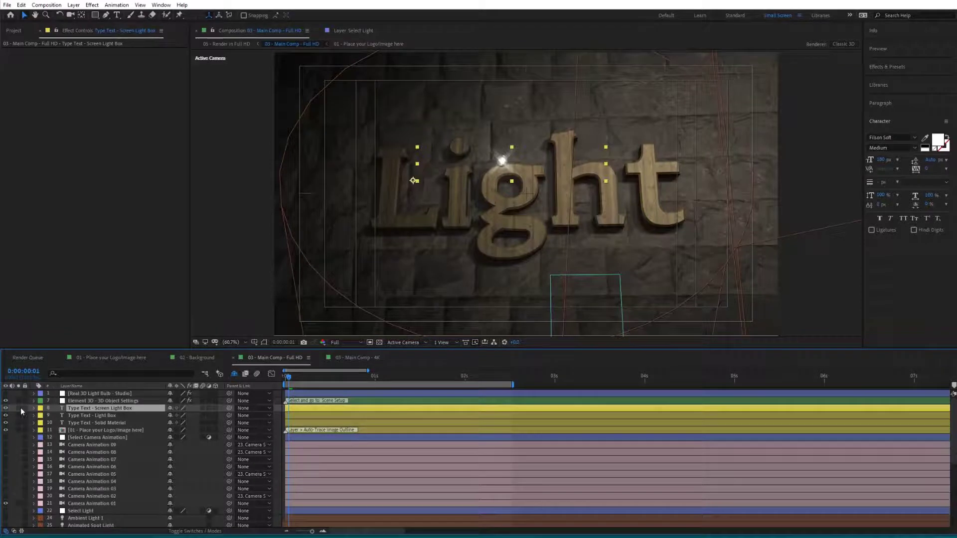
Step: Isolate the Type Text - Screen Light Box layer, change its text to "Real", and stop isolating it
click(19, 407)
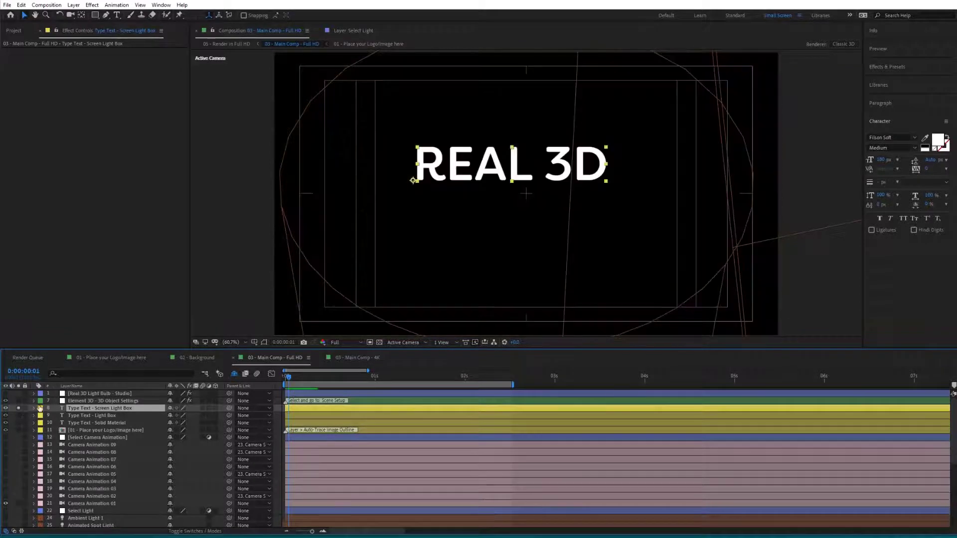
double_click(85, 409)
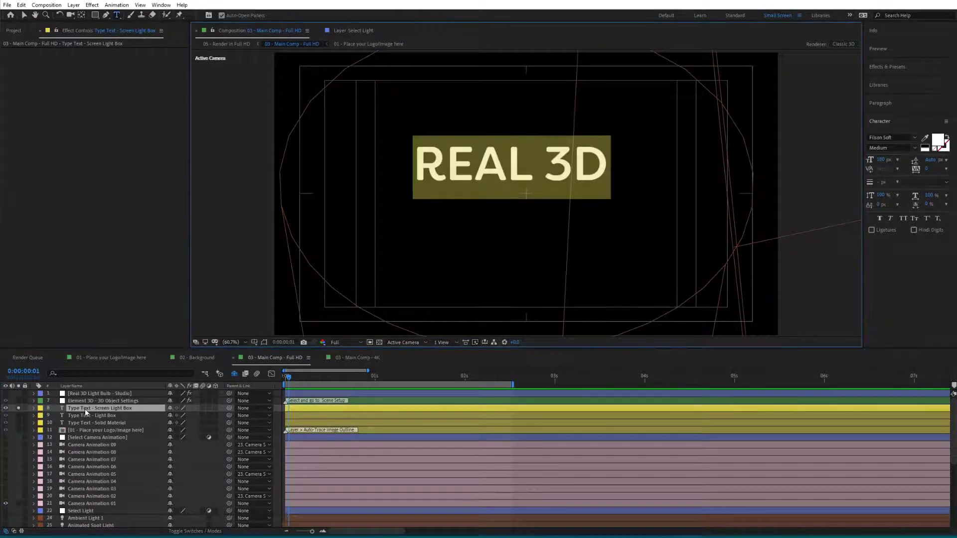
text(Real)
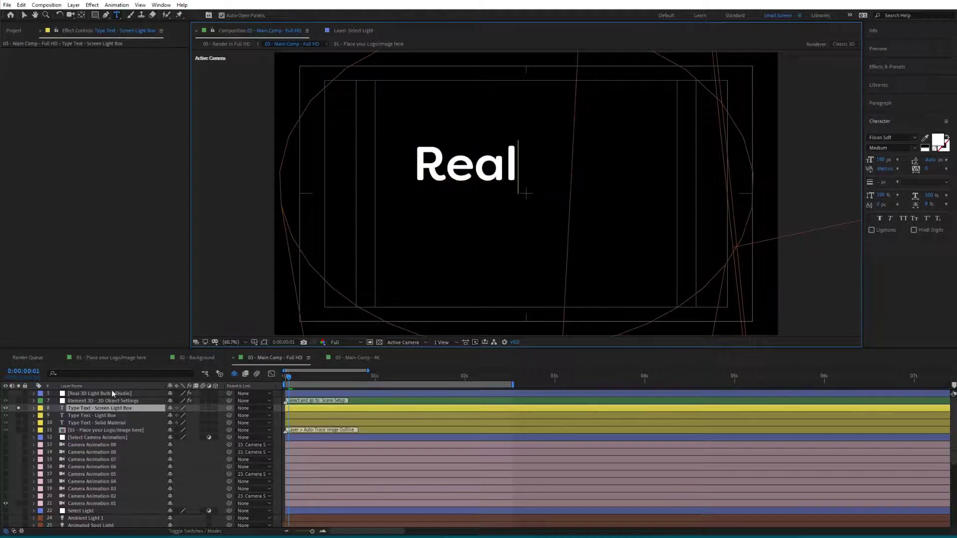
click(97, 422)
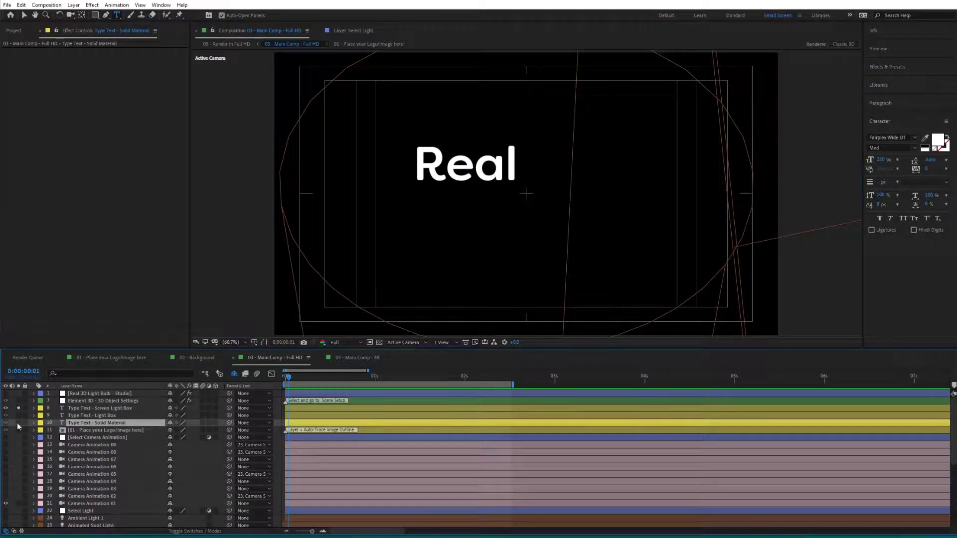
click(18, 408)
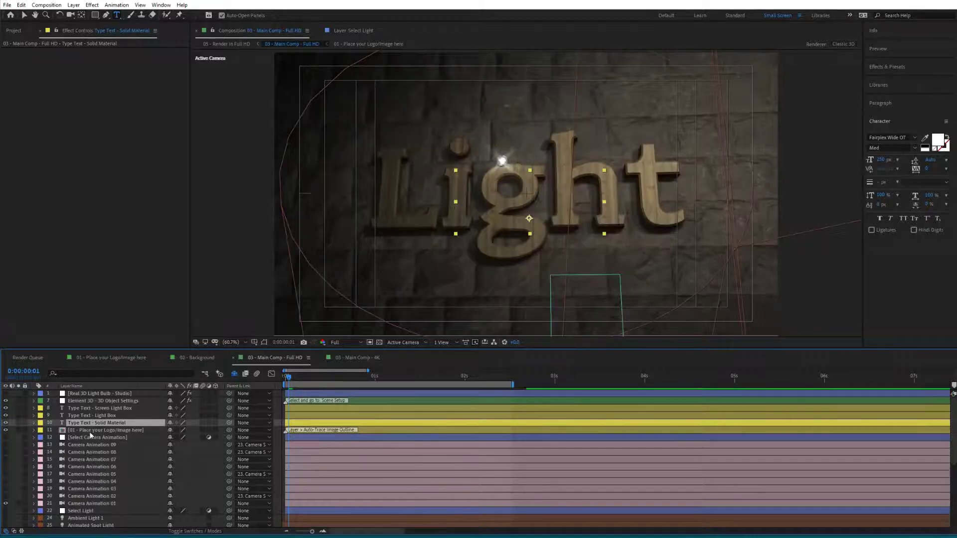
Step: Isolate the Type Text - Light Box layer and change its text to "bulbs"
click(91, 416)
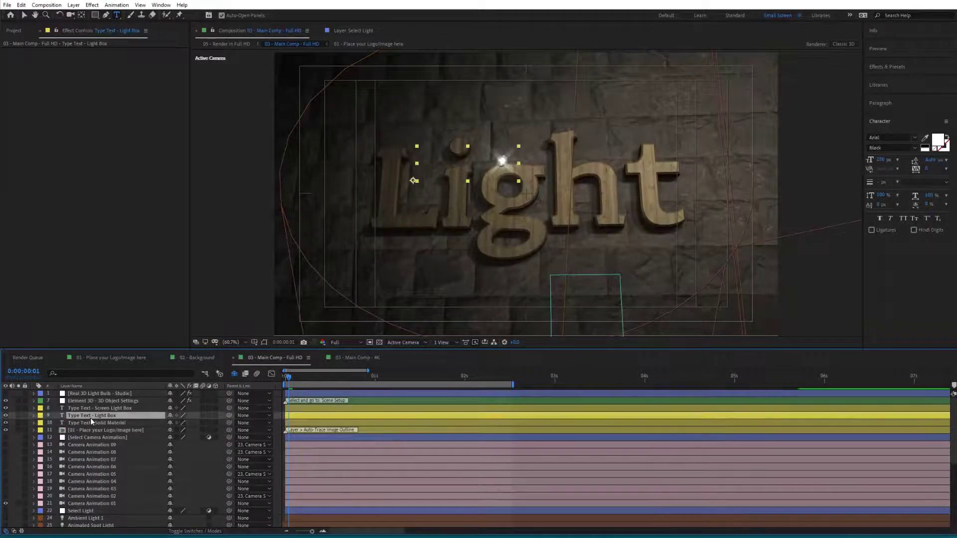
click(18, 416)
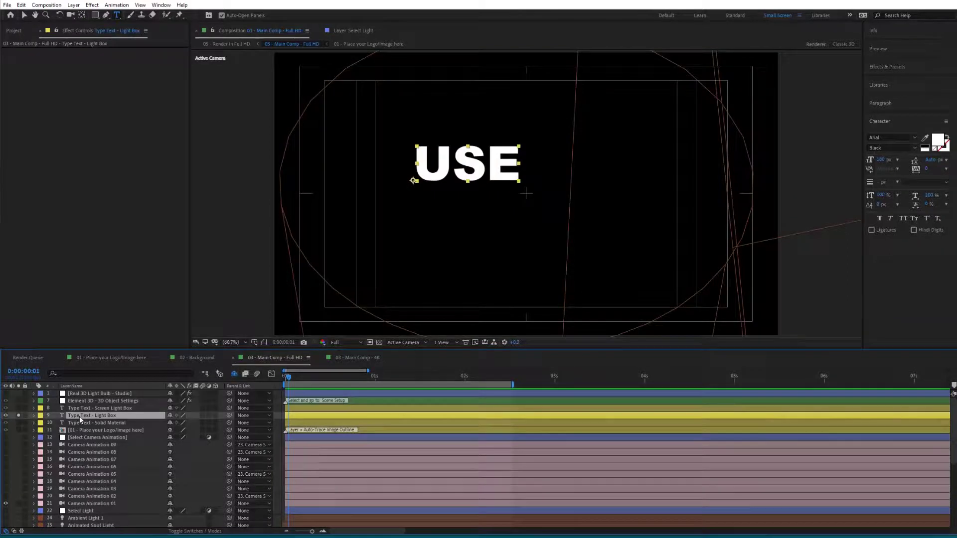
double_click(458, 159)
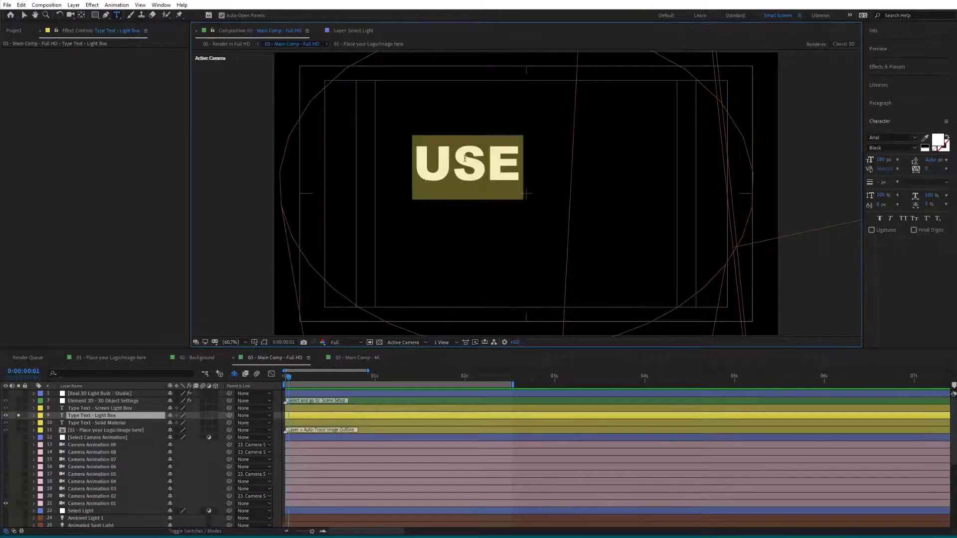
text(bulbs)
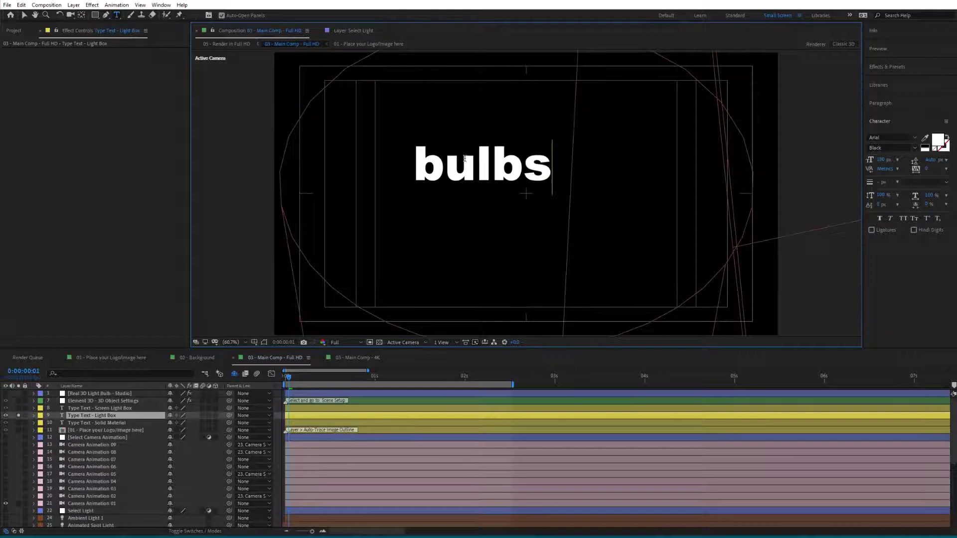
Step: Set the font of the "bulbs" text to Filson Soft in the Bold style
double_click(465, 159)
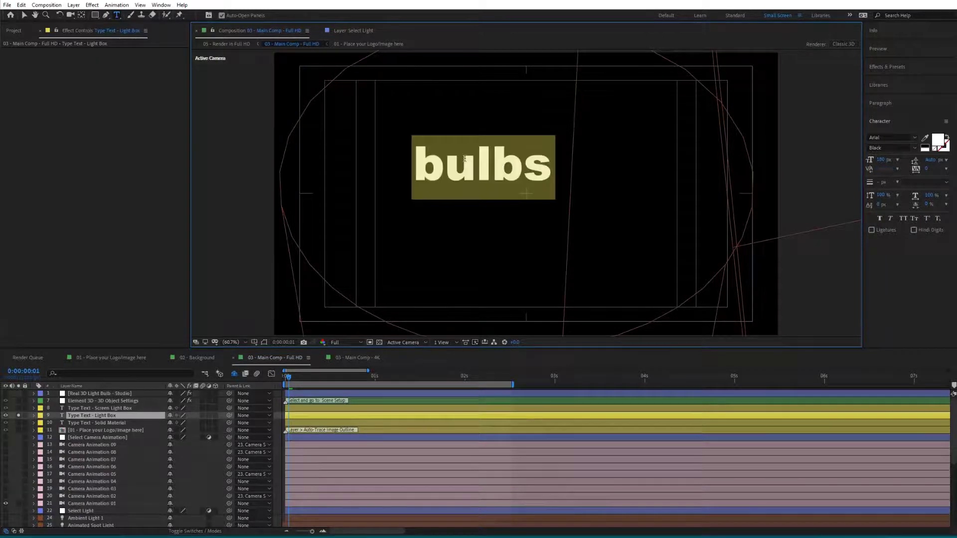
click(878, 137)
text(filson)
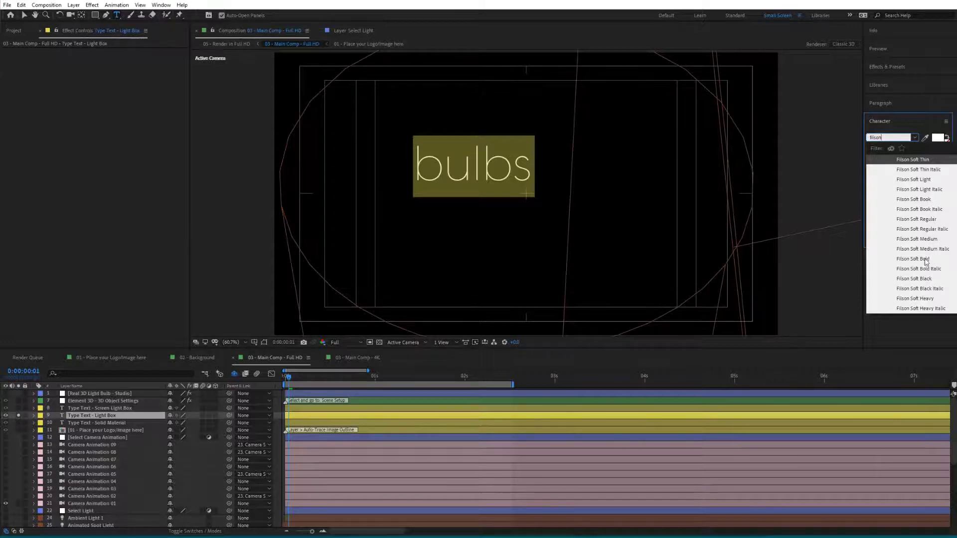
click(919, 202)
click(914, 148)
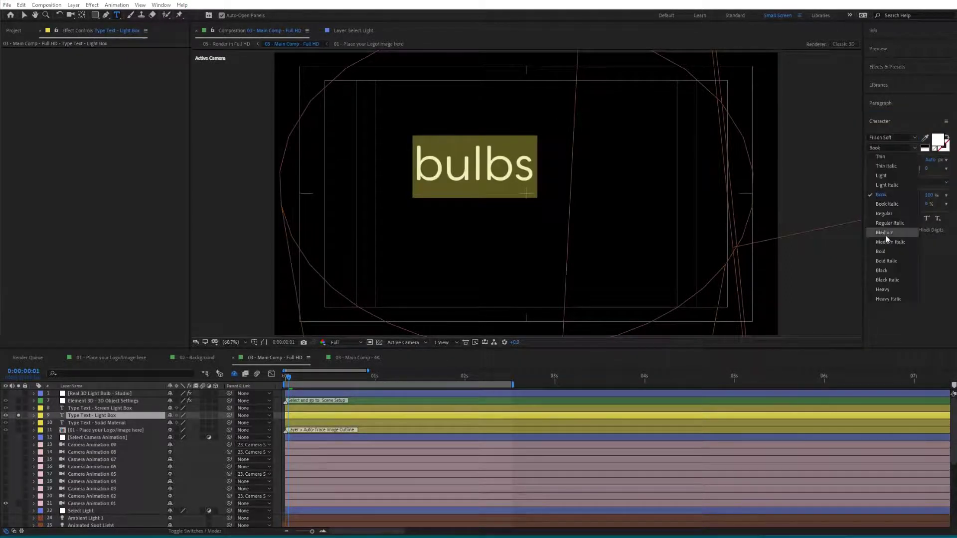
click(881, 252)
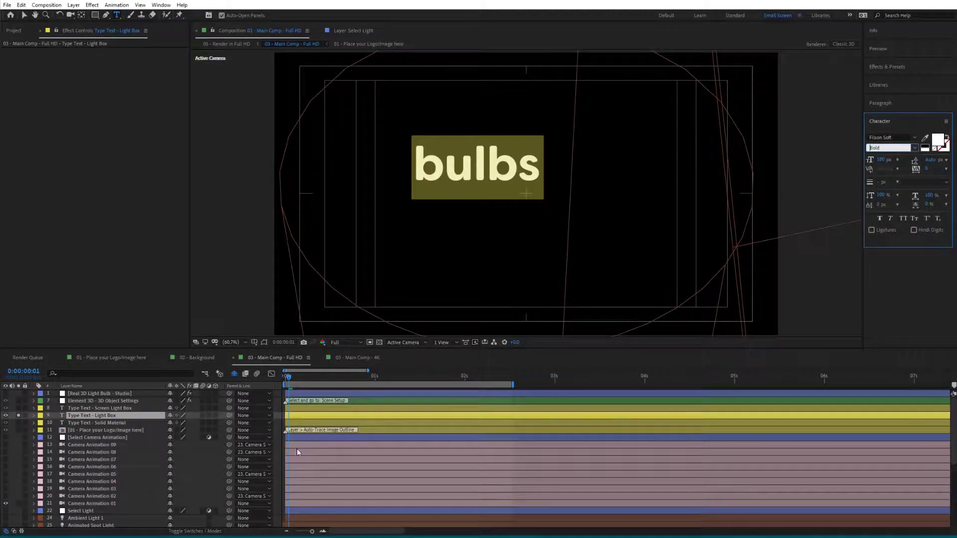
Step: Stop isolating the Type Text - Light Box layer and select the Element 3D - 3D Object Settings layer
click(277, 410)
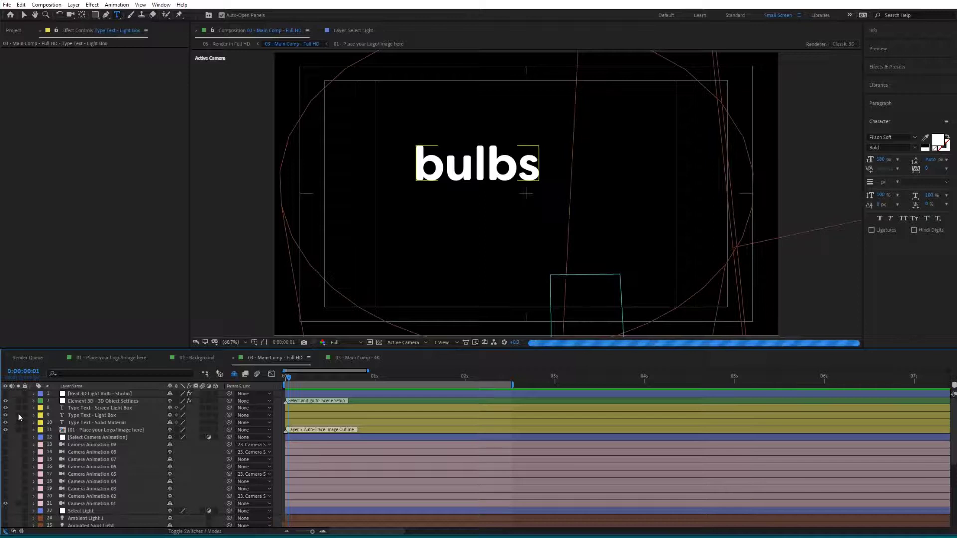
click(97, 400)
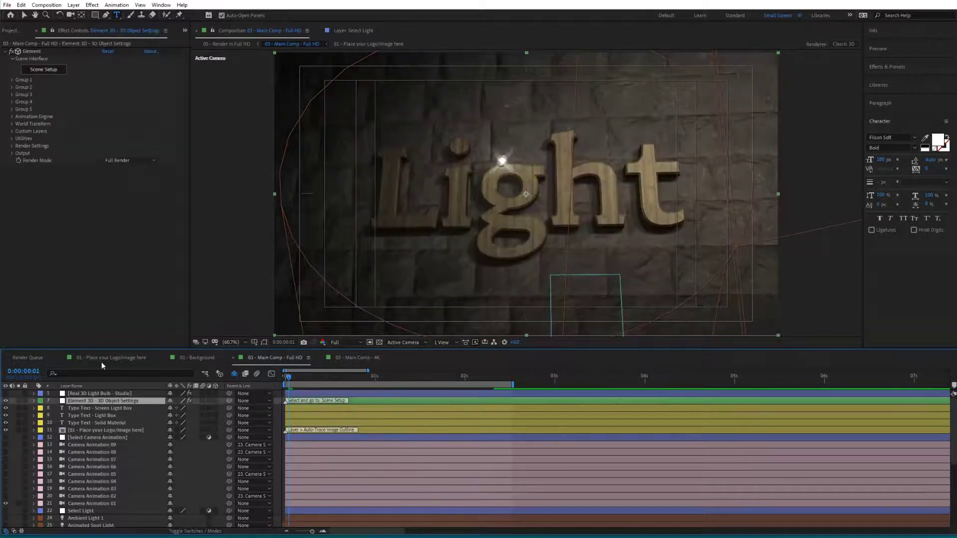
Step: Open the Element scene setup and show both the Light Box - Screen and Light Box models
click(58, 70)
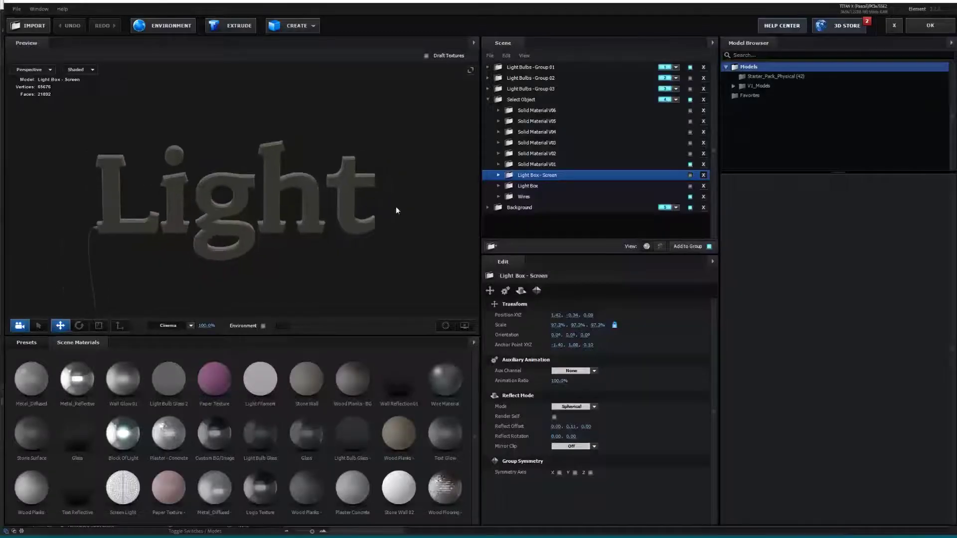
click(691, 174)
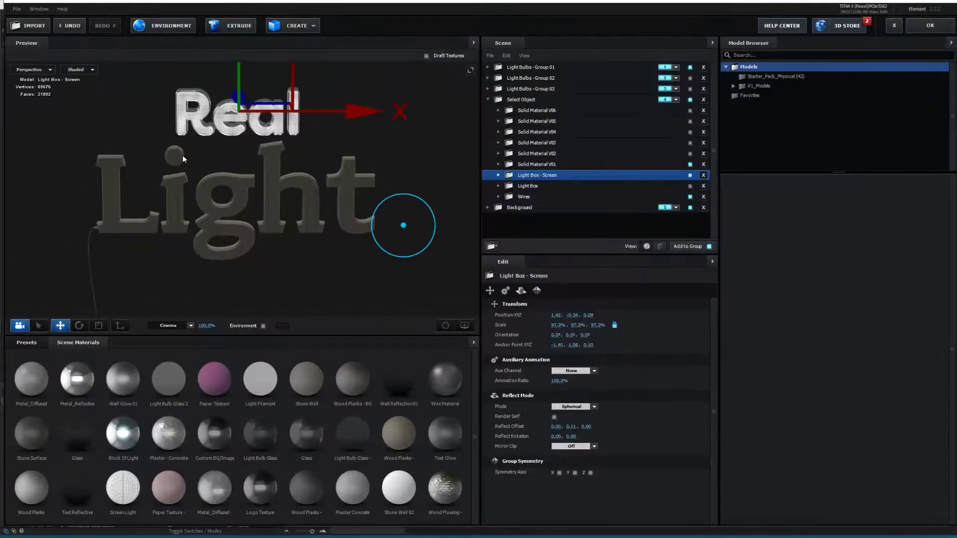
drag(237, 196, 232, 163)
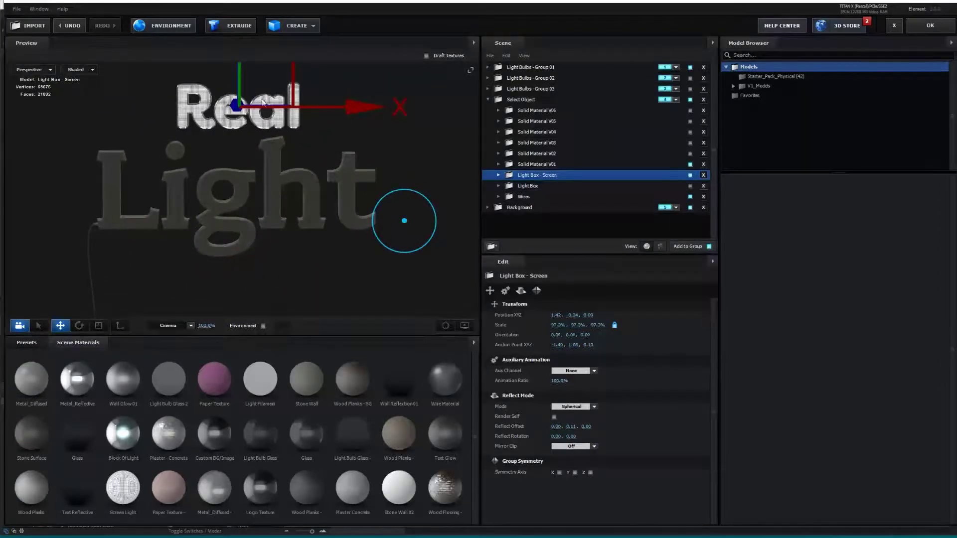
click(690, 185)
drag(209, 239, 280, 243)
click(528, 186)
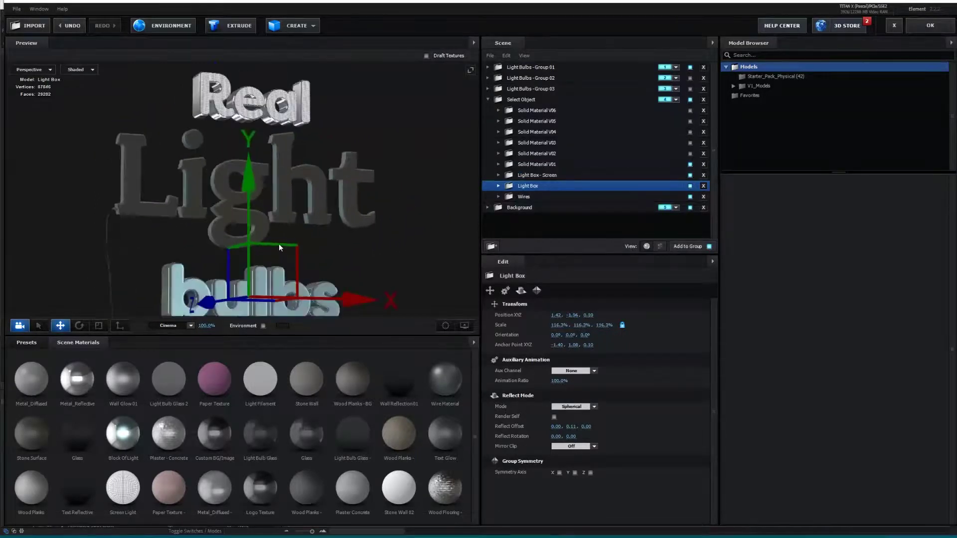
Step: Centre the "bulbs" Light Box model beneath "Light" at about 1.49, -1.74, 0.10, and hide it before accepting the scene changes
drag(237, 188, 237, 168)
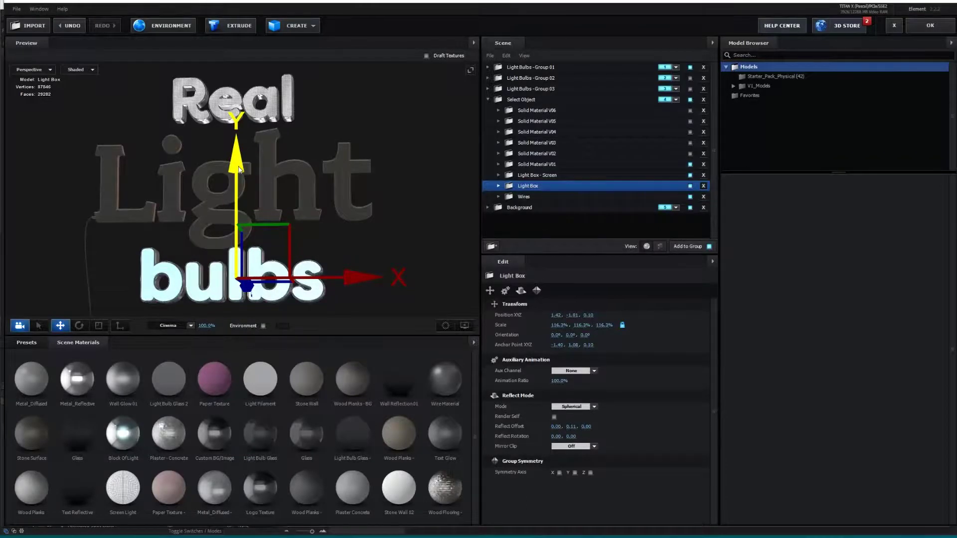
drag(343, 272, 368, 271)
drag(266, 172, 266, 163)
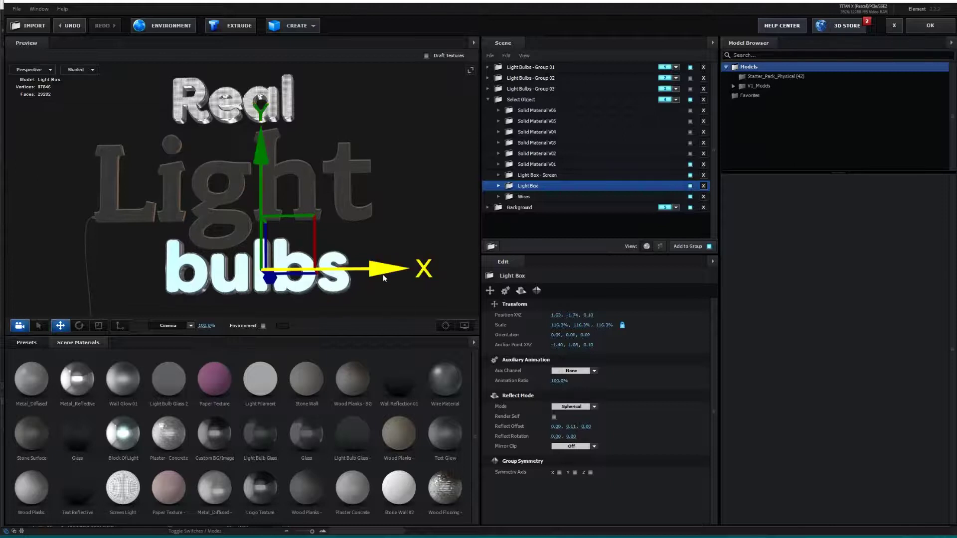
drag(382, 274, 366, 274)
drag(194, 229, 156, 258)
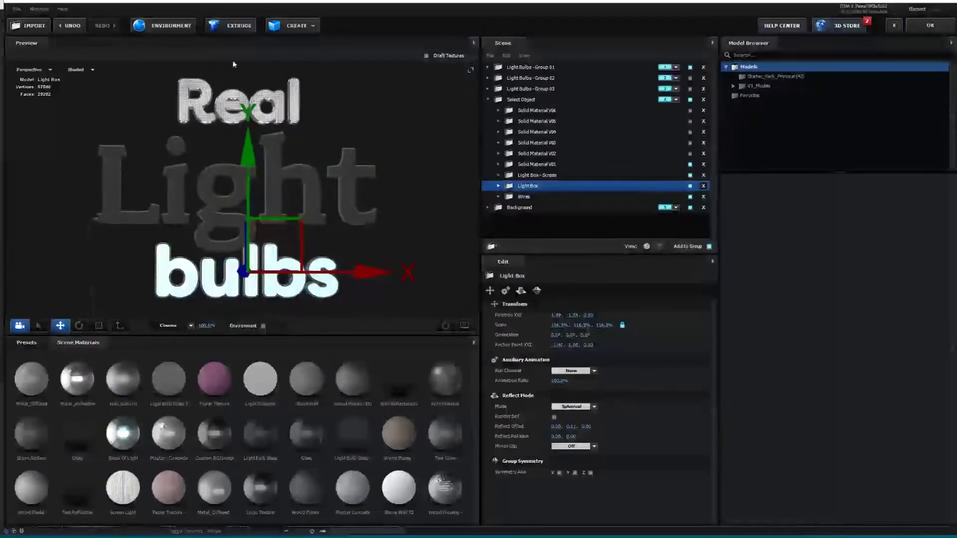
click(690, 185)
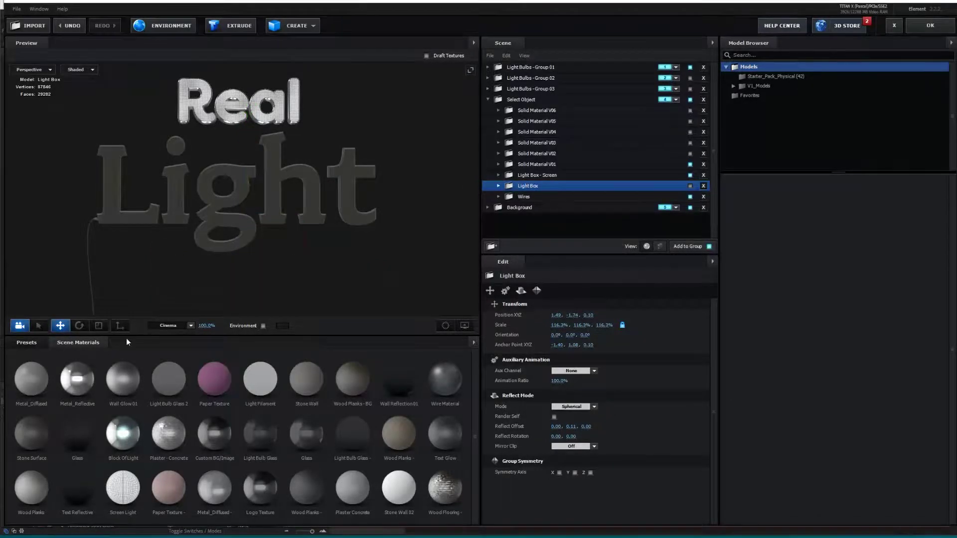
click(921, 31)
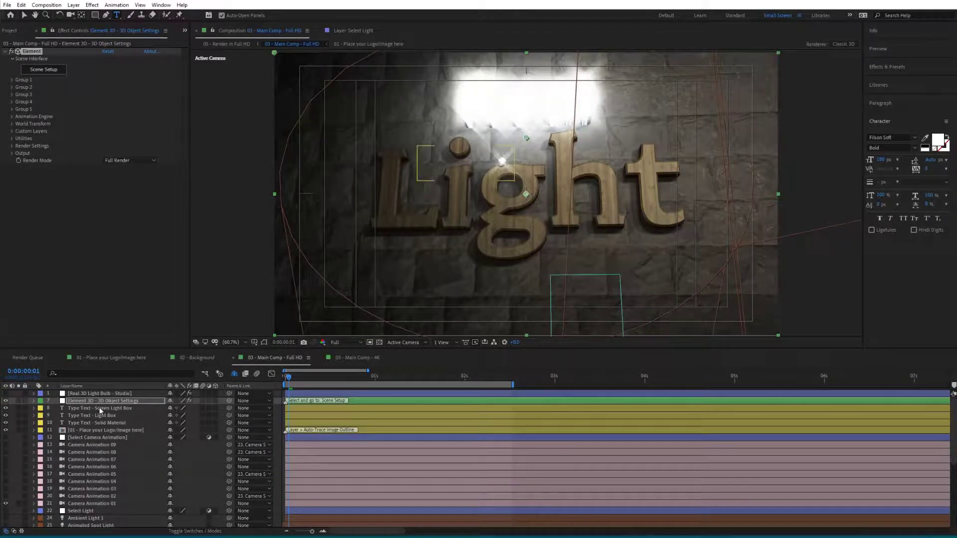
Step: Set the Group 4 light intensity of the Real 3D Light Bulb - Studio layer to 40%
click(74, 395)
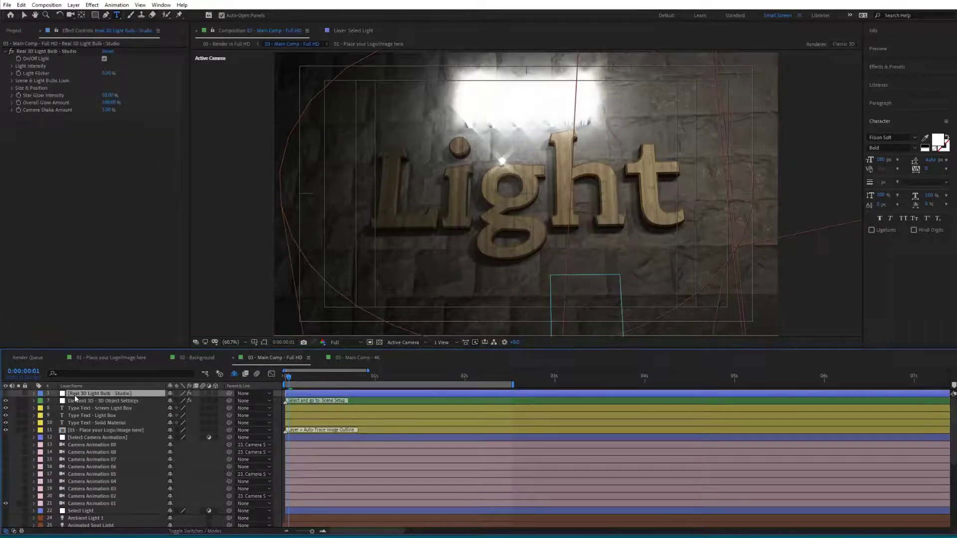
click(11, 68)
click(11, 66)
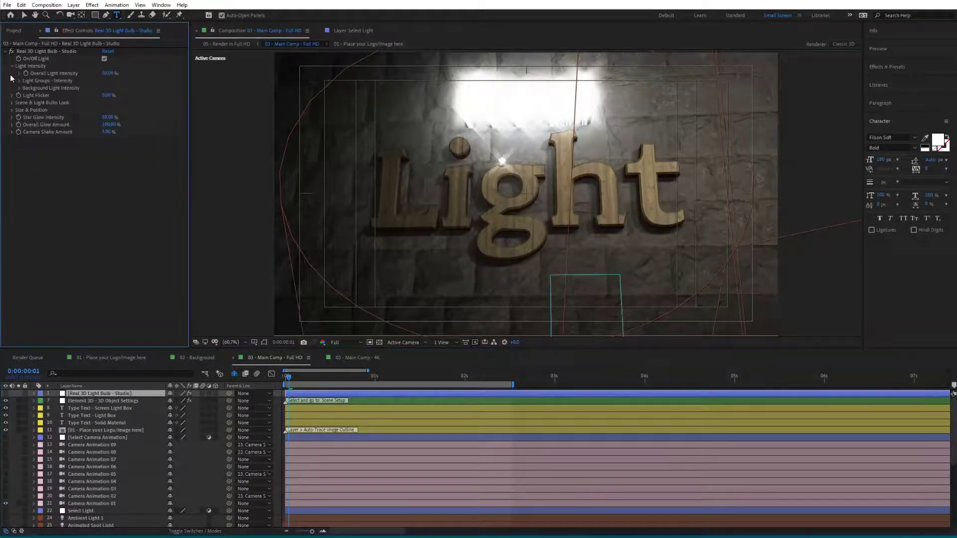
click(19, 81)
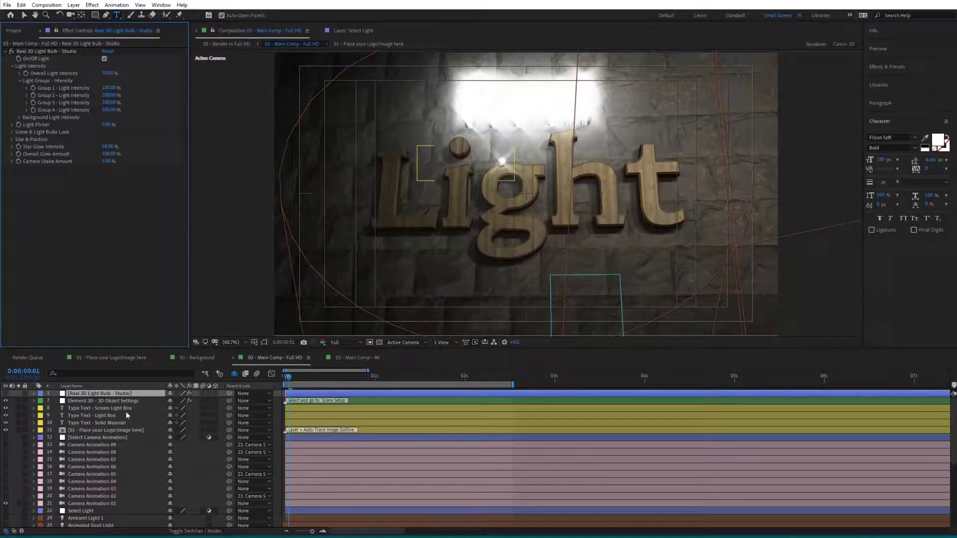
click(111, 111)
text(520)
key(Return)
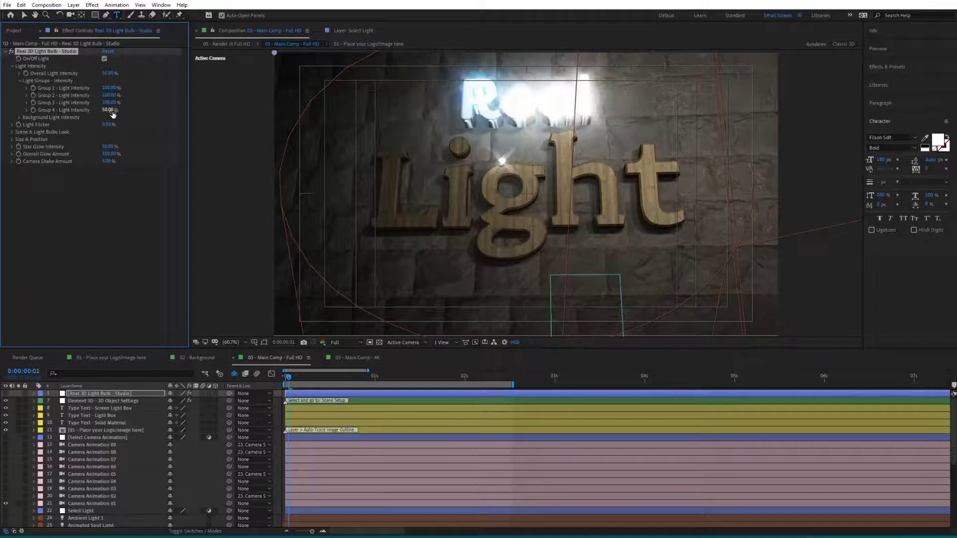
click(109, 110)
text(49)
key(Return)
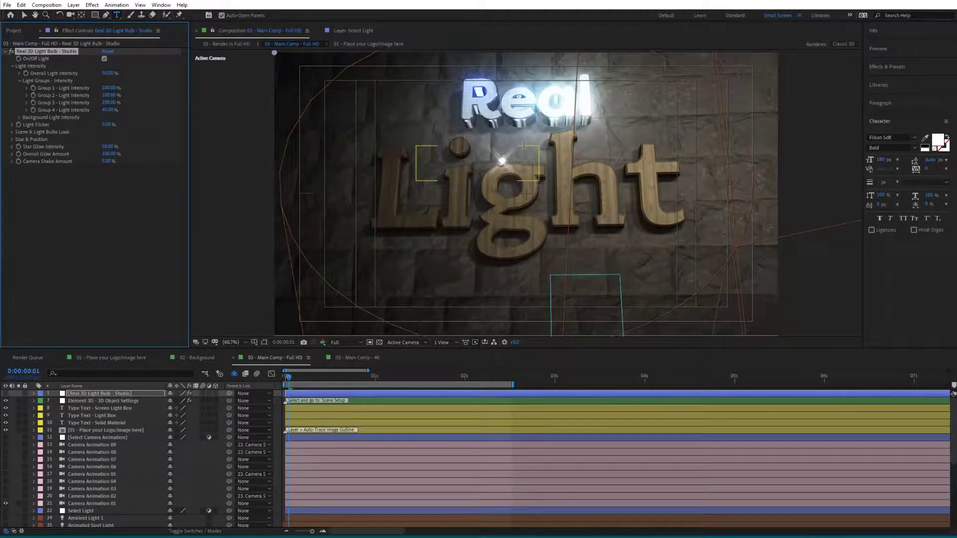
Step: Reopen the scene setup from the Element 3D - 3D Object Settings layer and hide the Light Box - Screen model
click(90, 402)
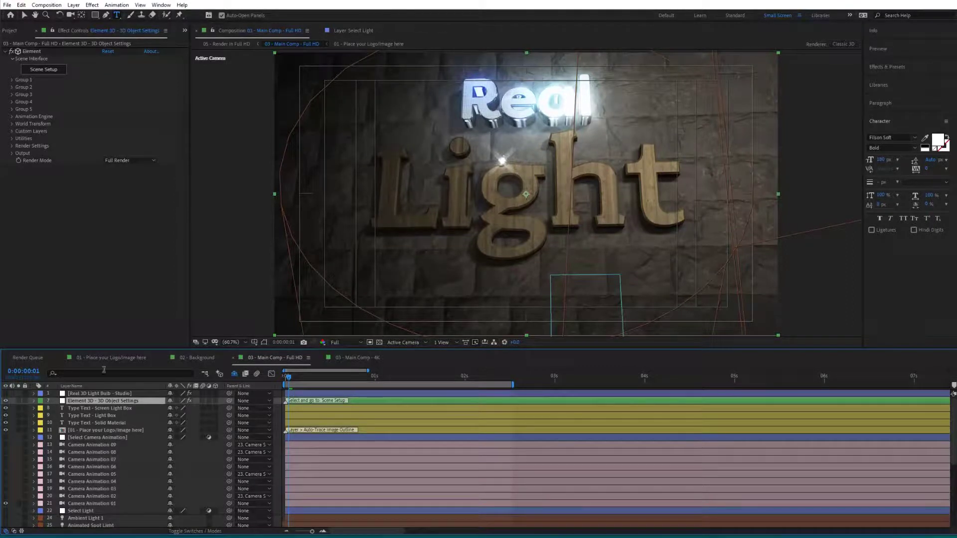
click(40, 71)
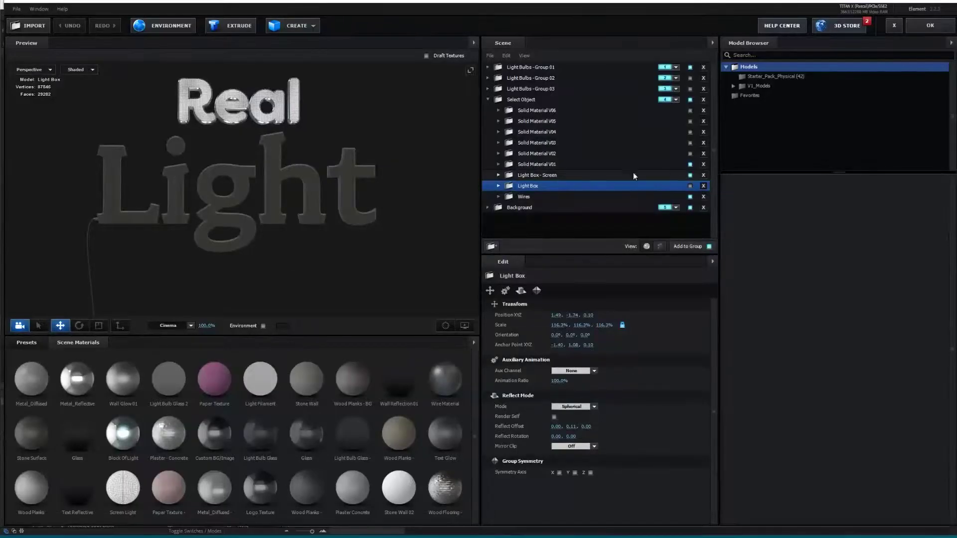
click(689, 175)
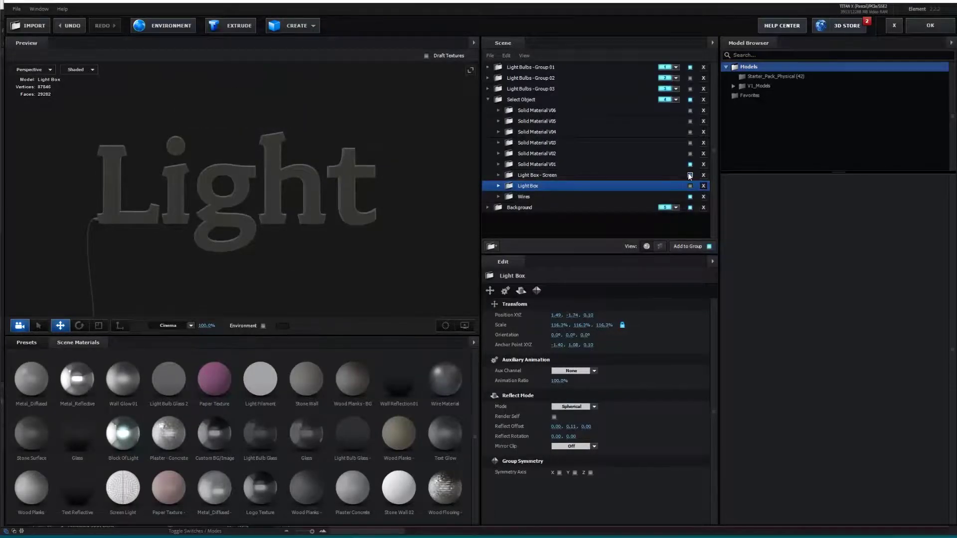
scroll(140, 191, up, 3)
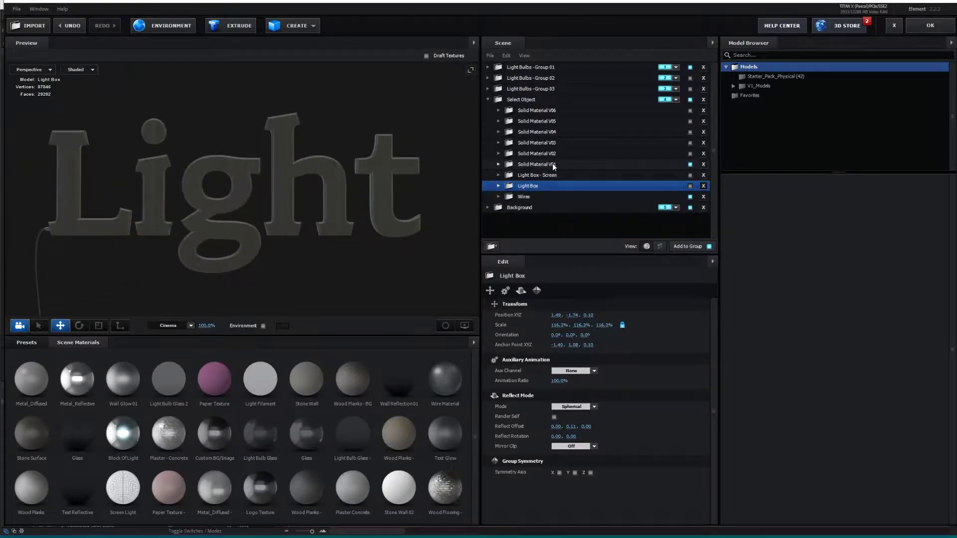
Step: Examine the three Light Bulbs groups and expand Light Bulbs - Group 01 to view its models
click(538, 68)
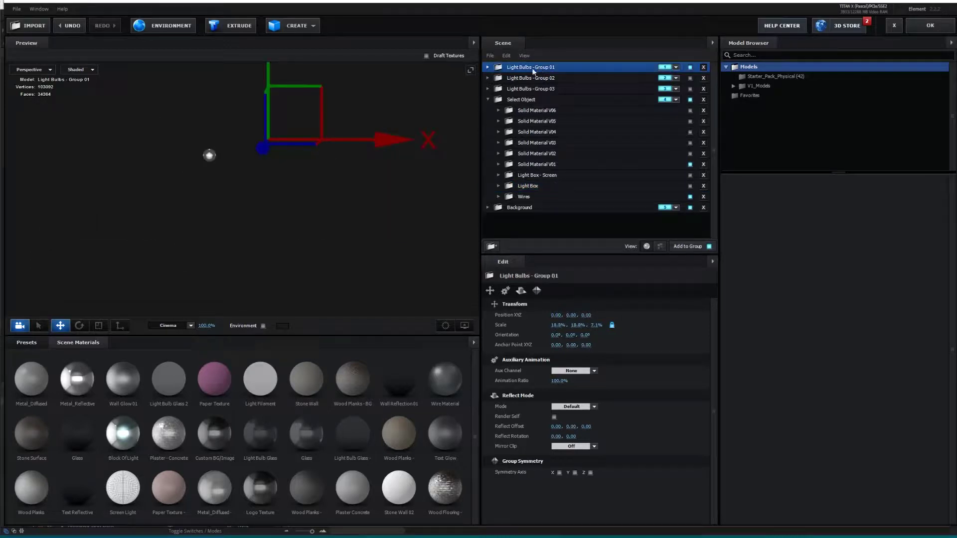
click(536, 78)
click(539, 88)
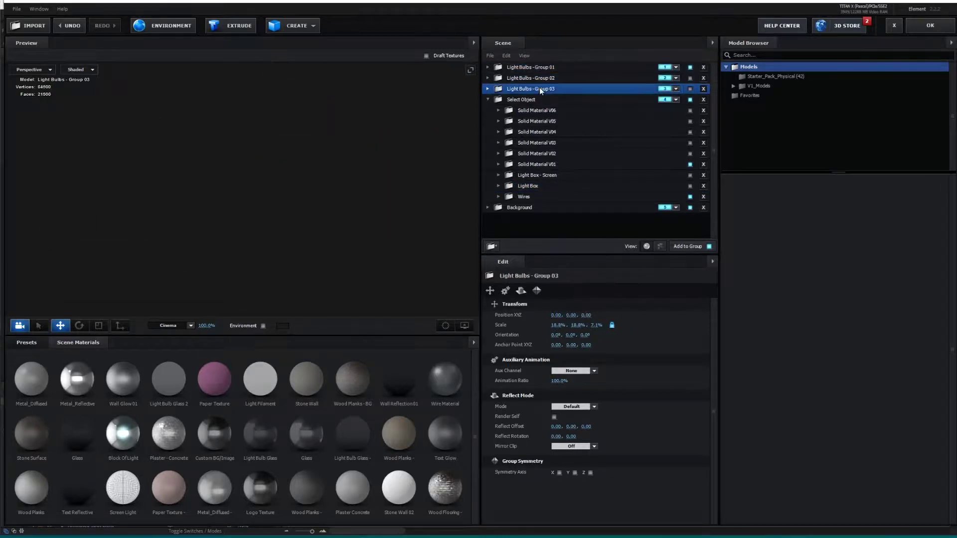
click(540, 72)
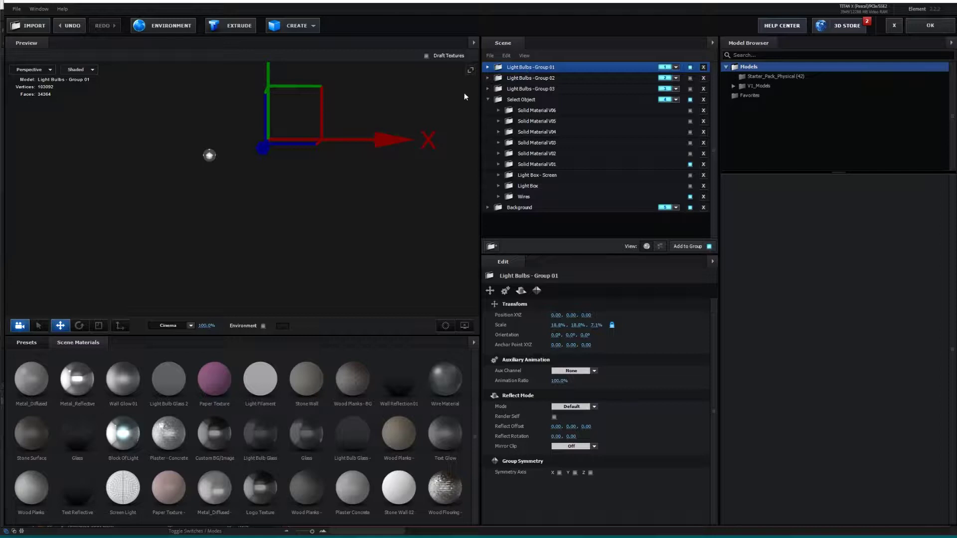
click(488, 67)
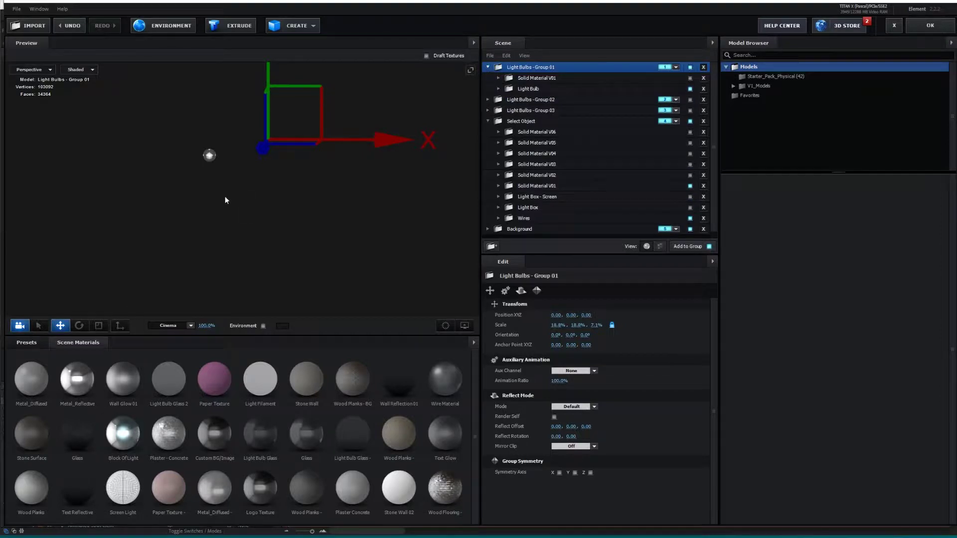
drag(226, 201, 232, 187)
drag(174, 208, 210, 225)
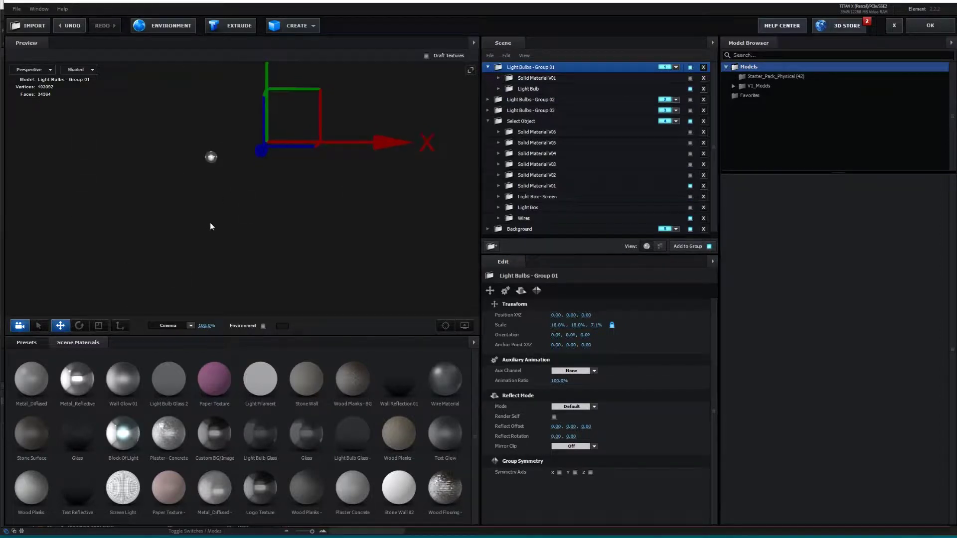
click(488, 99)
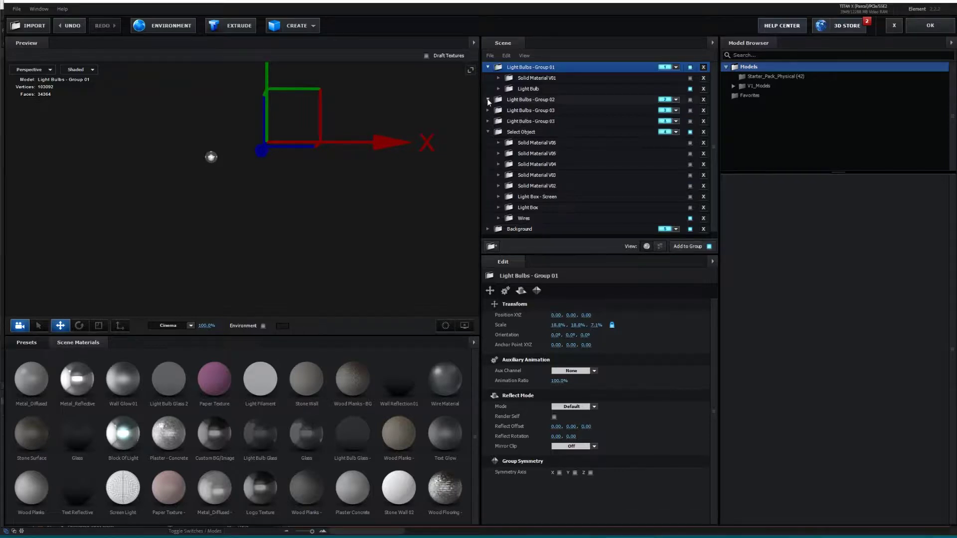
click(488, 99)
Step: Show the Solid Material V01 text in Light Bulbs - Group 01 as a reference for placing the bulbs
click(543, 79)
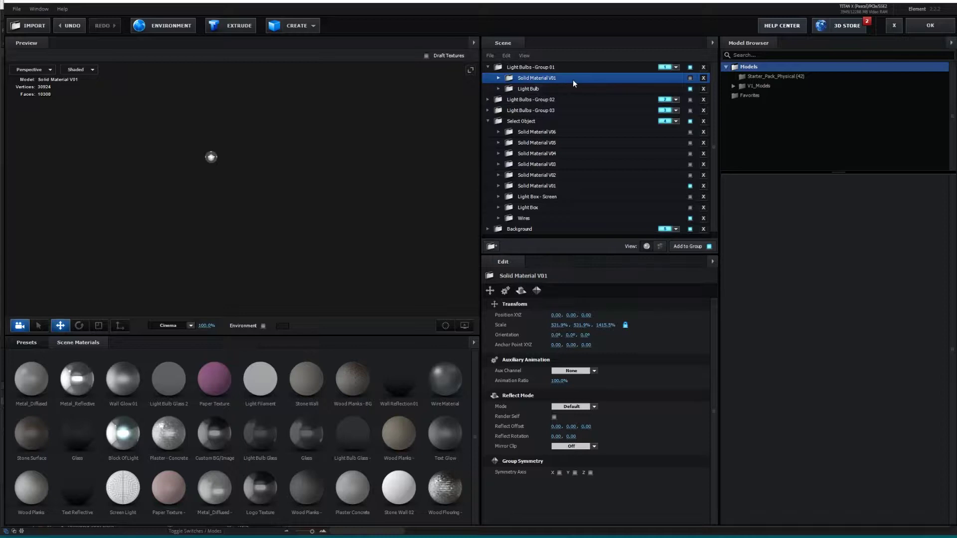
click(690, 78)
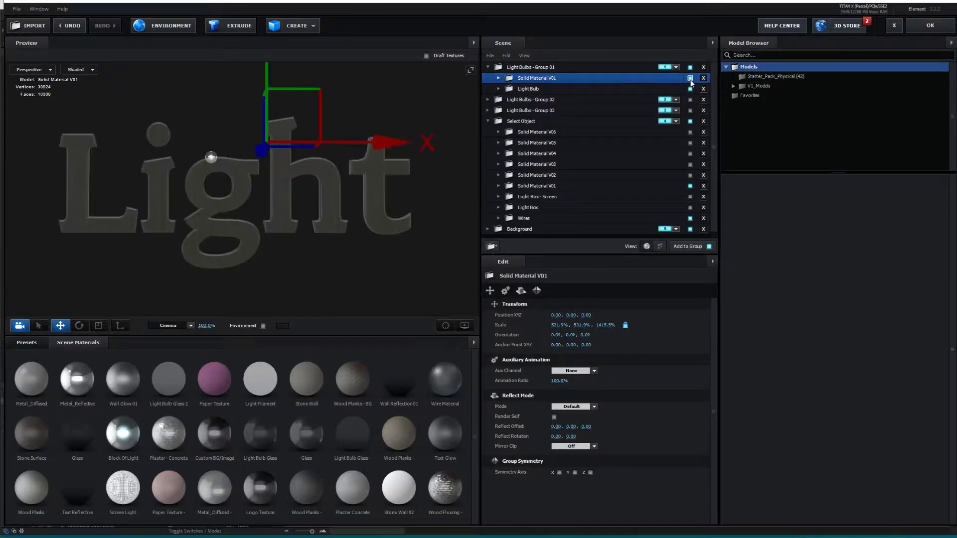
click(690, 78)
click(690, 79)
drag(193, 231, 239, 235)
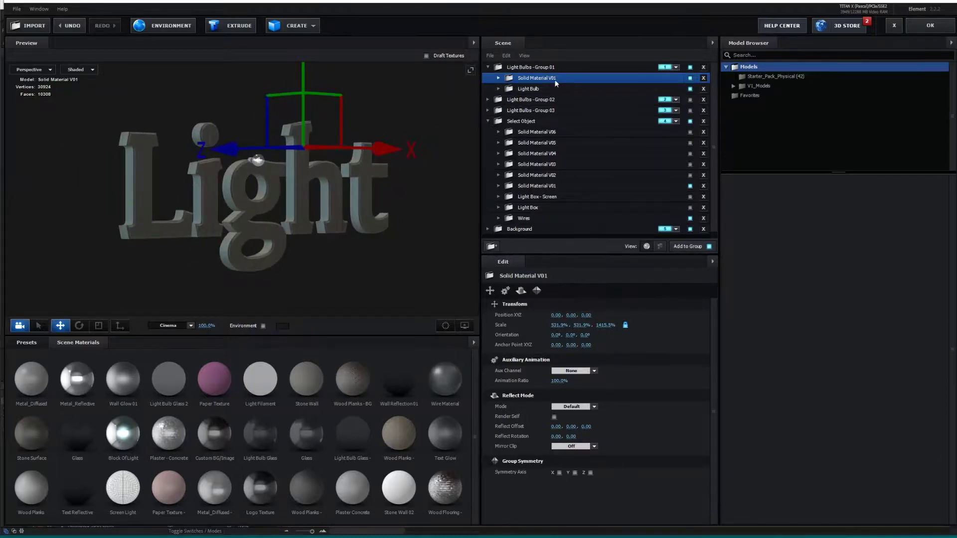
drag(344, 219, 306, 223)
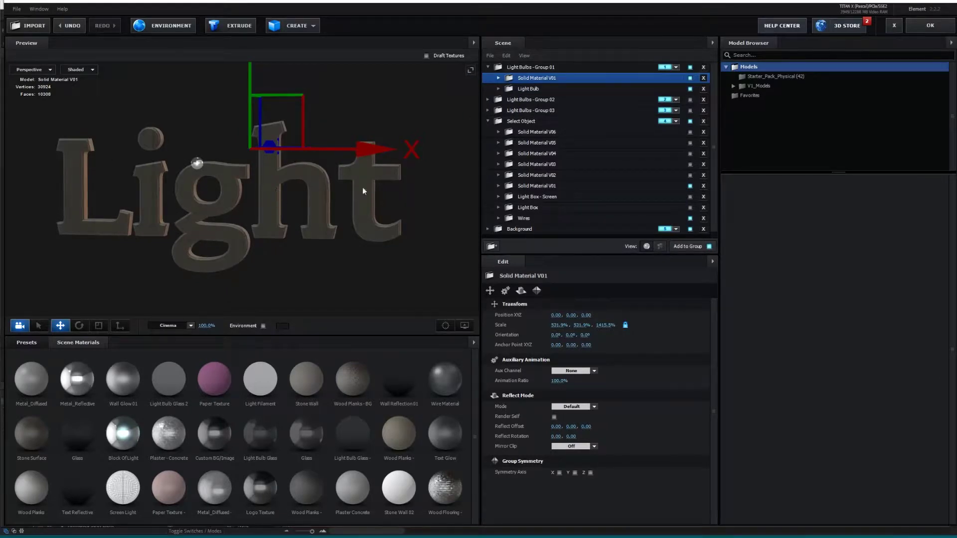
click(690, 78)
click(690, 78)
Step: Duplicate the Light Bulb model in Light Bulbs - Group 01 and collapse the copy
click(557, 91)
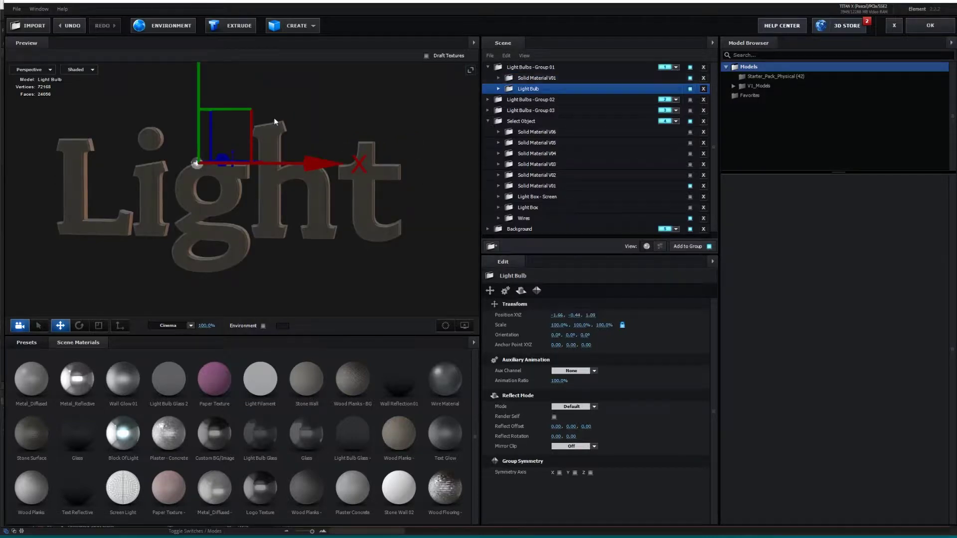
right_click(533, 90)
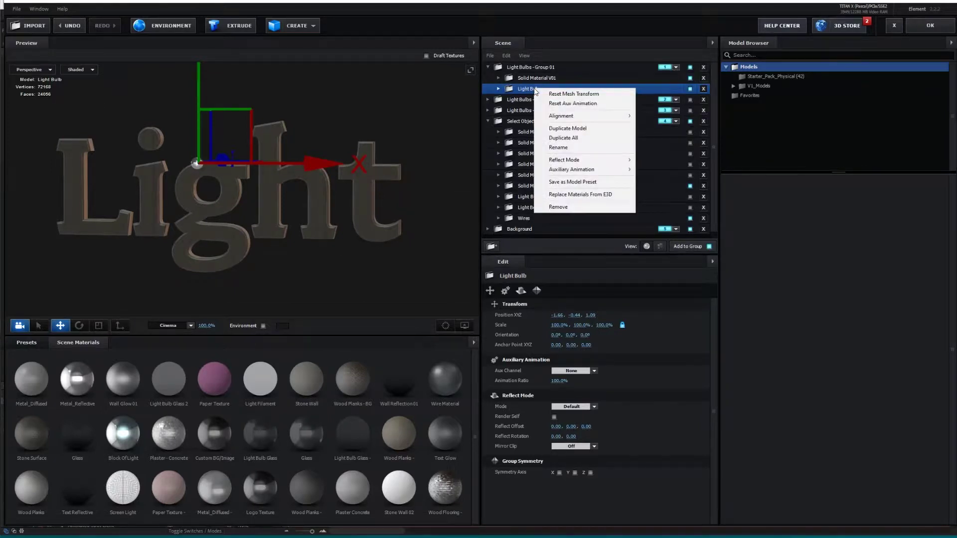
click(521, 92)
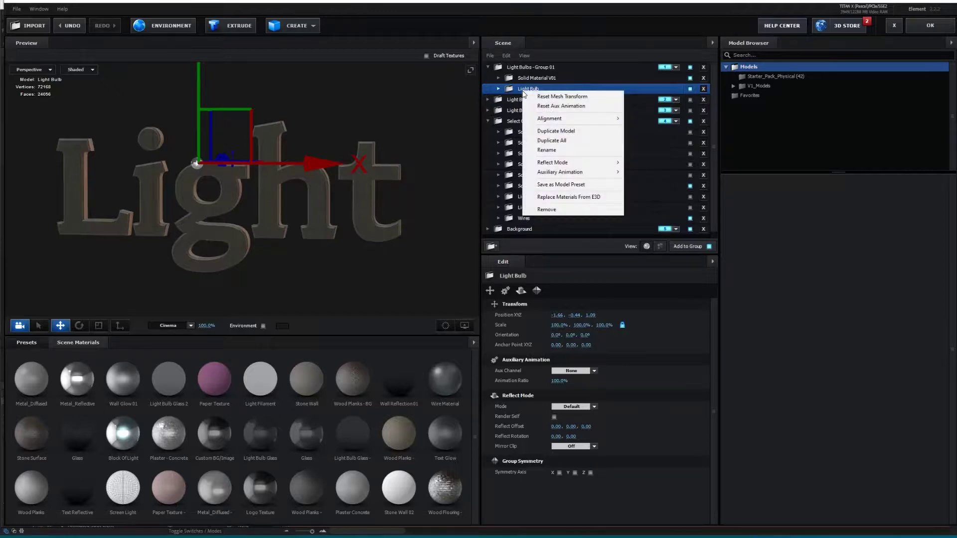
click(513, 90)
right_click(528, 90)
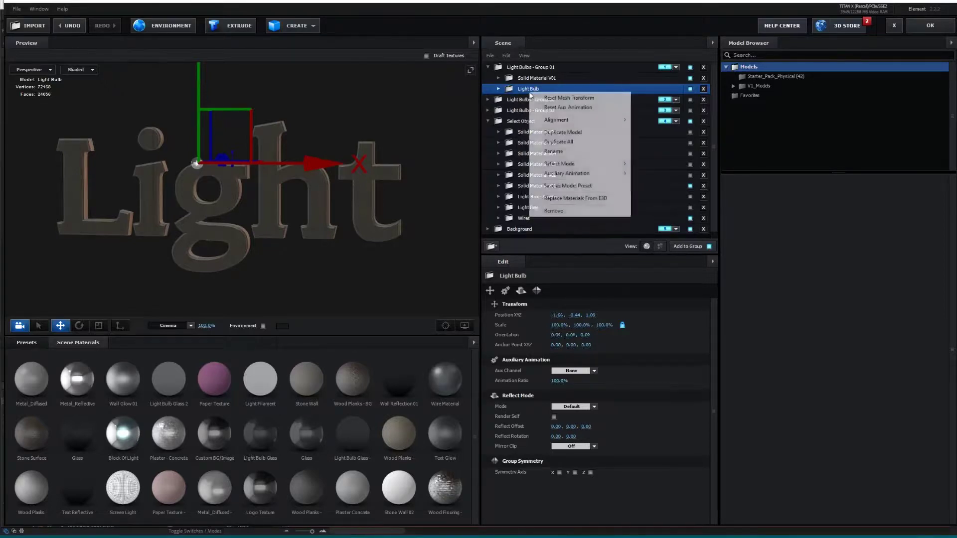
click(561, 132)
click(498, 89)
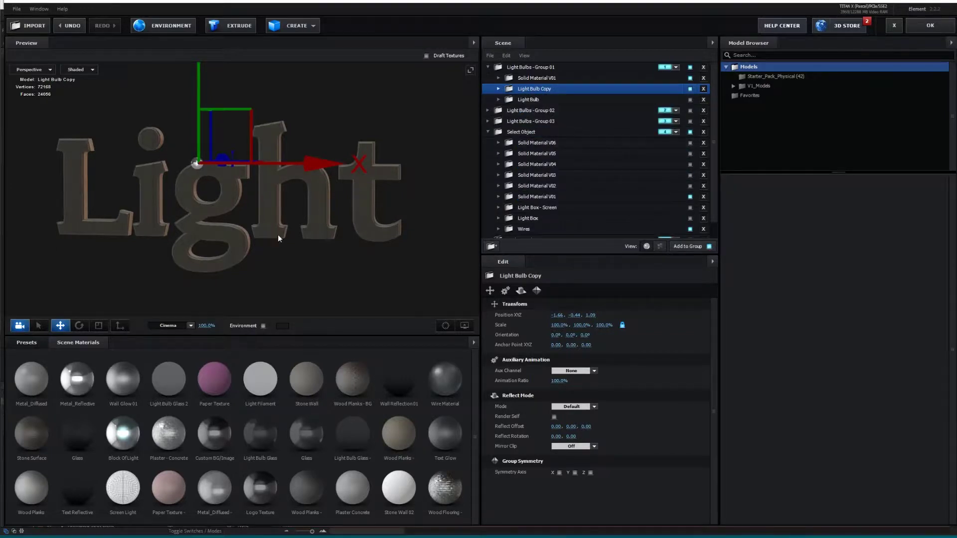
Step: Move the light bulb copy onto the top of the letter L at about -3.64, -0.04, 1.09 and rename it "L"
drag(239, 163, 77, 127)
drag(165, 147, 162, 147)
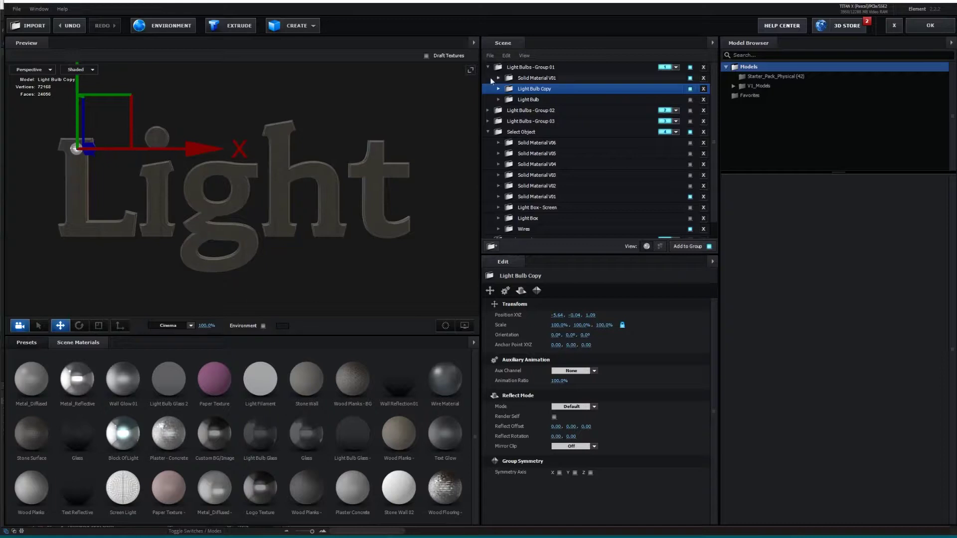
double_click(525, 89)
text(L)
click(465, 279)
Step: Duplicate the "L" light bulb model and move the copy straight down the stem of the letter L
right_click(540, 90)
click(573, 132)
drag(77, 120, 78, 149)
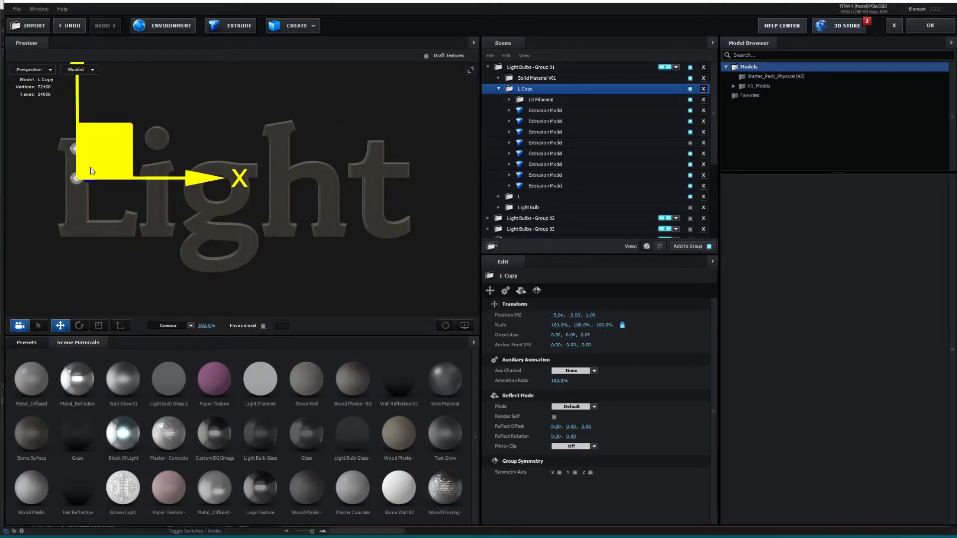
Step: Duplicate the L bulb repeatedly, placing the copies down the stem and along the foot of the letter L
key(ctrl+d)
drag(78, 115, 77, 167)
key(ctrl+d)
key(ctrl+d)
drag(100, 229, 147, 229)
key(ctrl+d)
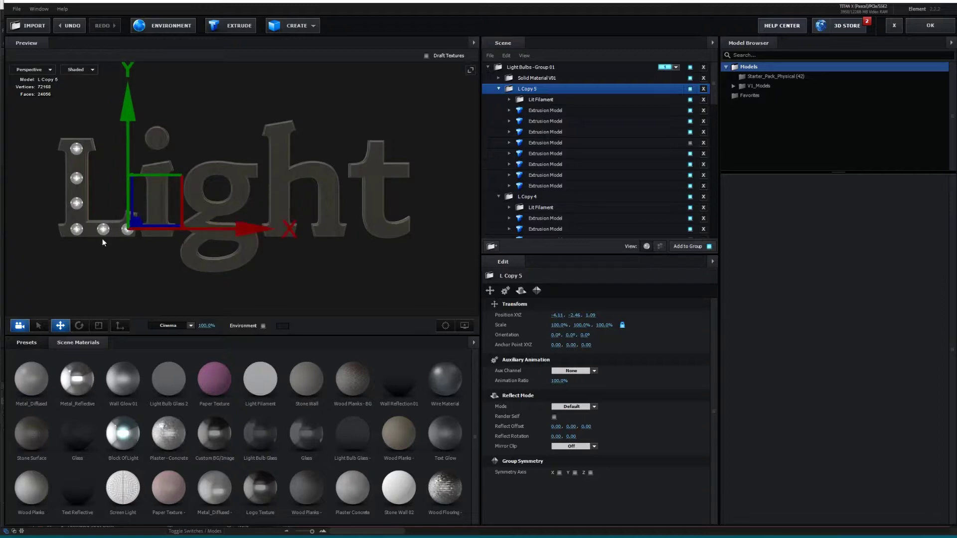
Step: Collapse the duplicated L bulb models in Light Bulbs - Group 01
click(498, 89)
click(498, 100)
click(497, 111)
click(499, 122)
click(497, 133)
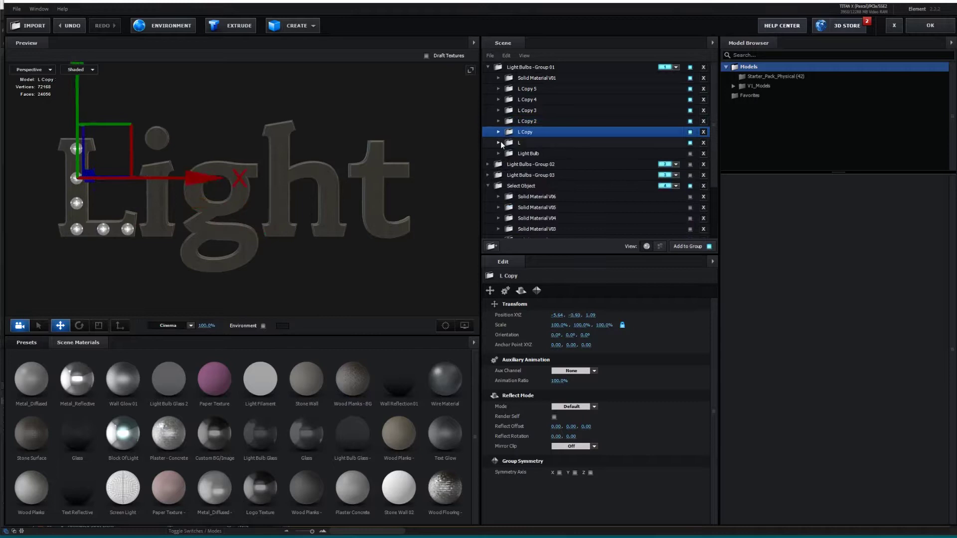
Step: Duplicate the L Copy 5 bulb, move the copy onto the base of the letter i at about -3.23, -2.46, 1.09, and rename it "i"
click(531, 88)
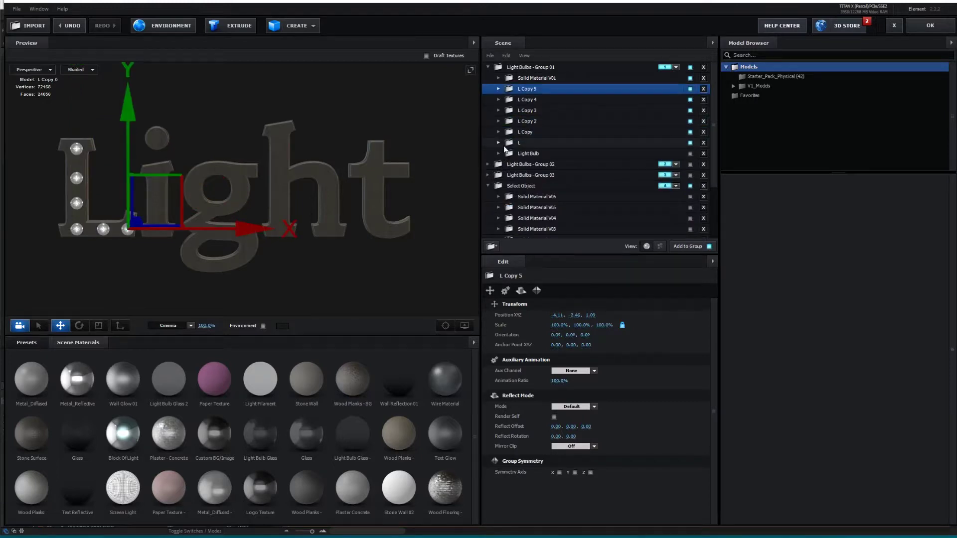
key(ctrl+d)
click(498, 90)
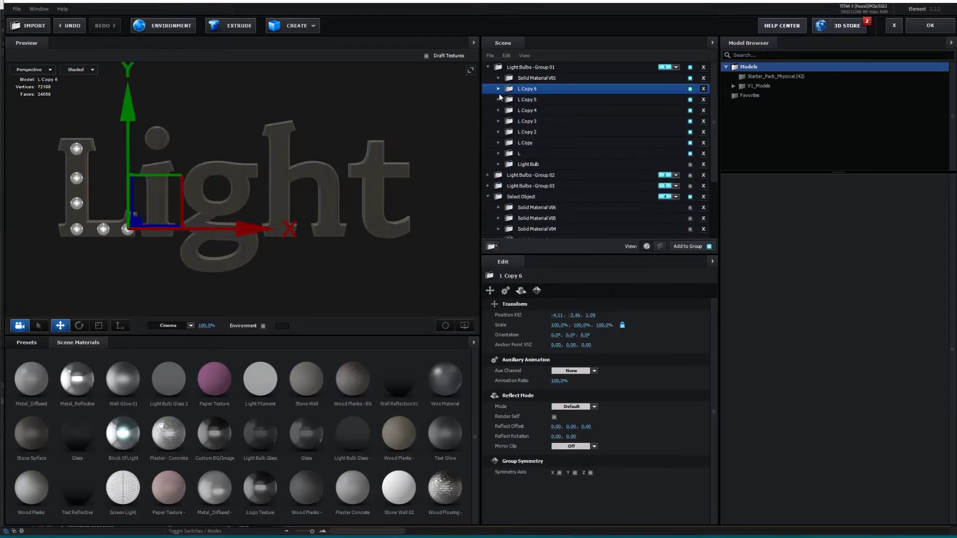
drag(192, 228, 222, 227)
double_click(527, 89)
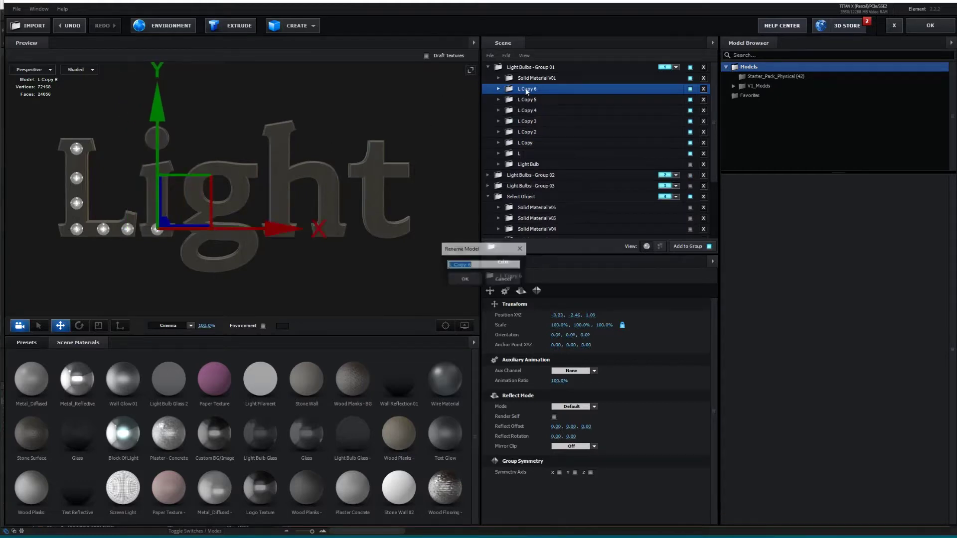
text(i)
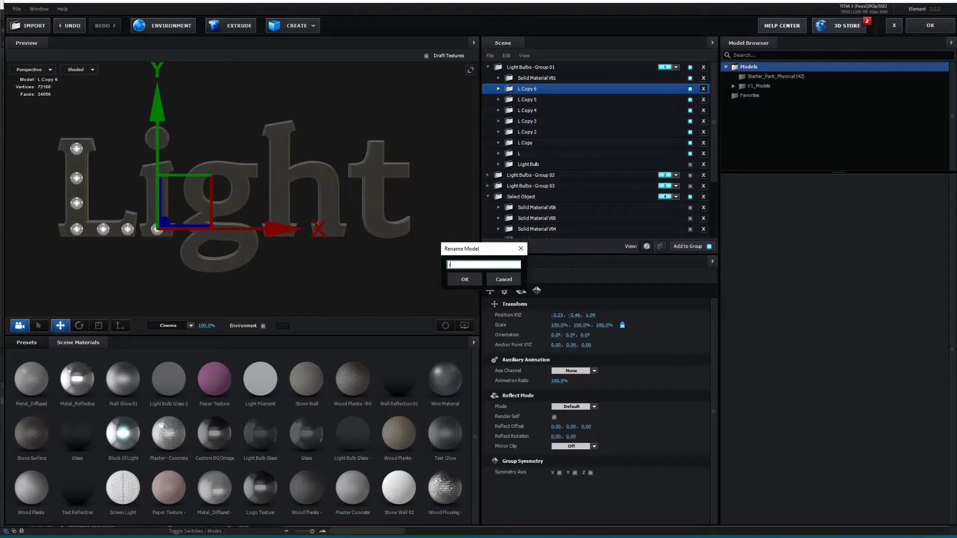
click(460, 278)
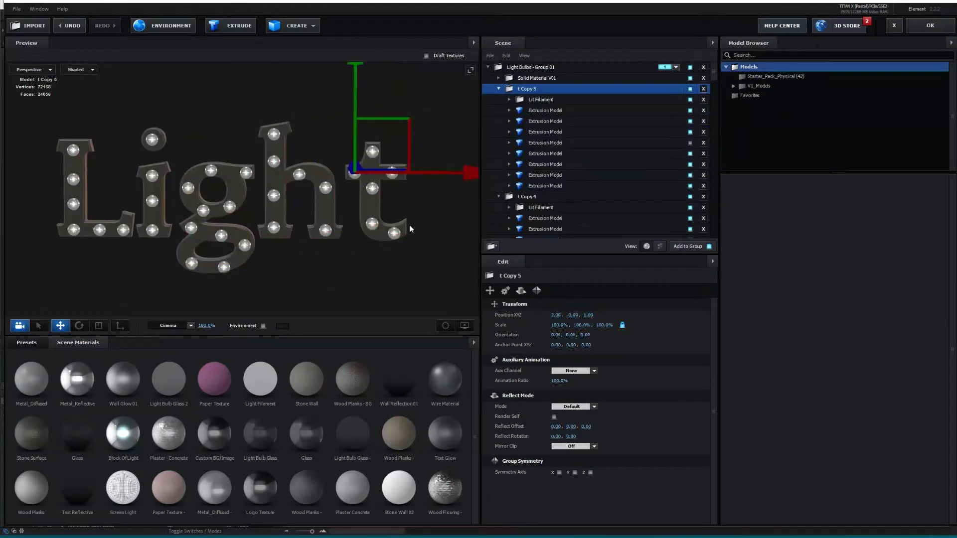
Step: Collapse the expanded t and h bulb models in Light Bulbs - Group 01
click(499, 89)
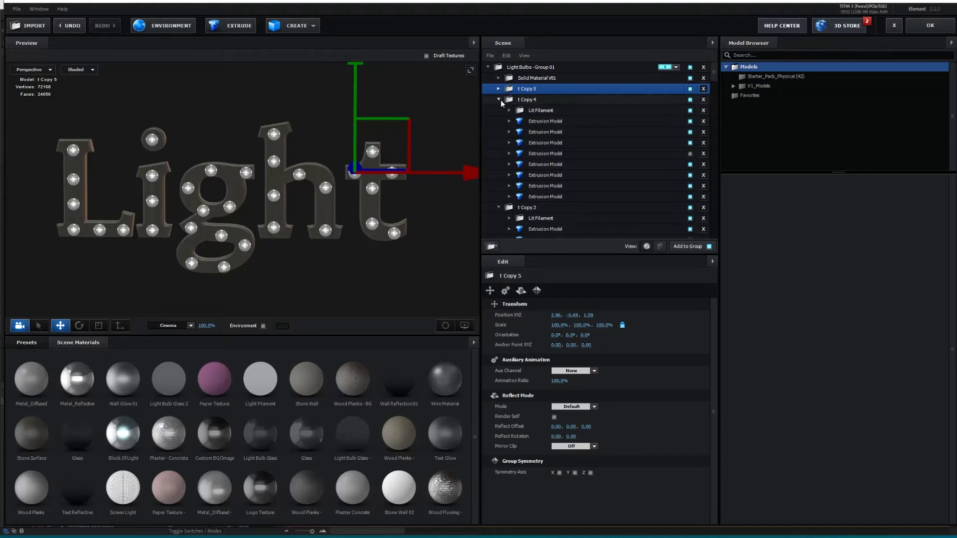
click(499, 100)
click(499, 110)
click(499, 121)
click(499, 132)
click(499, 153)
click(499, 164)
click(499, 175)
click(498, 186)
click(498, 196)
click(498, 207)
scroll(509, 200, down, 3)
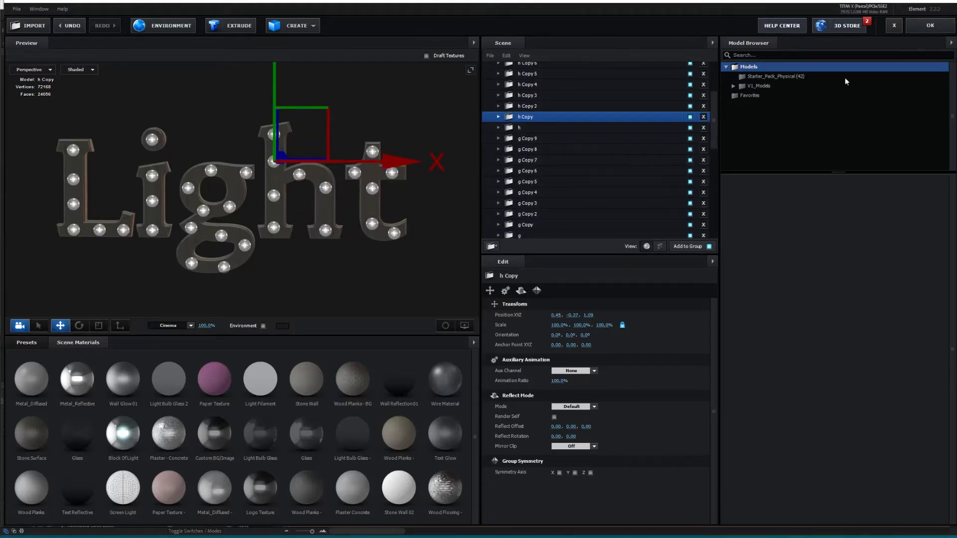
scroll(524, 184, up, 3)
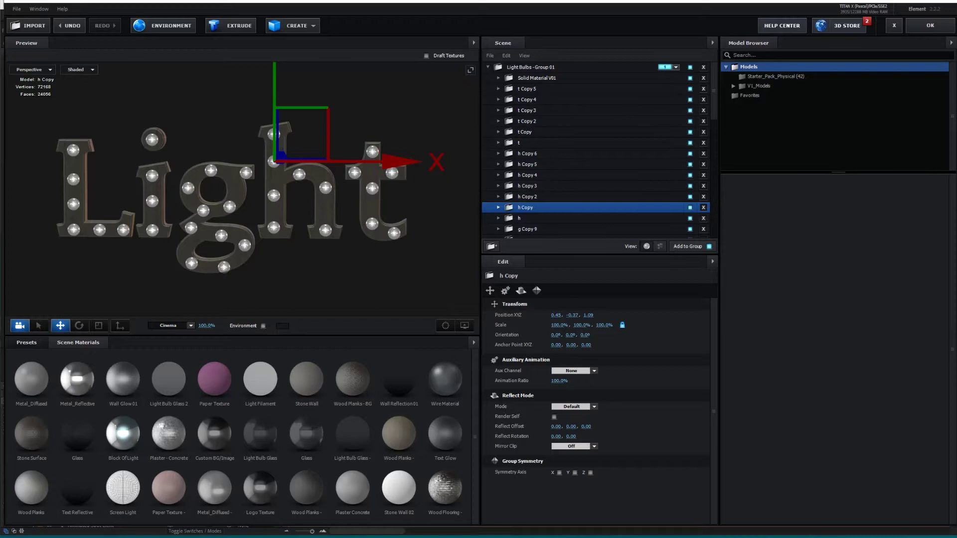
Step: Hide the Solid Material V01 reference text in Light Bulbs - Group 01
click(579, 76)
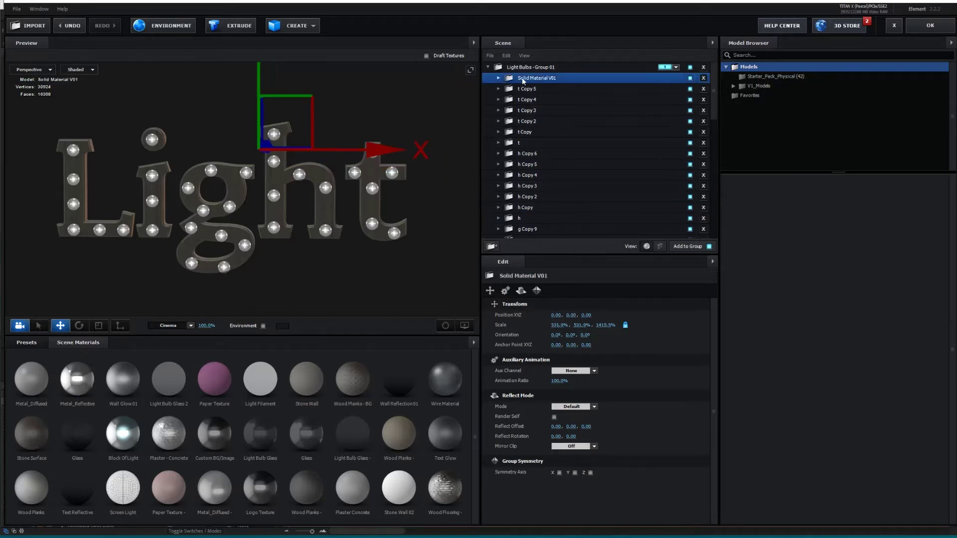
click(690, 79)
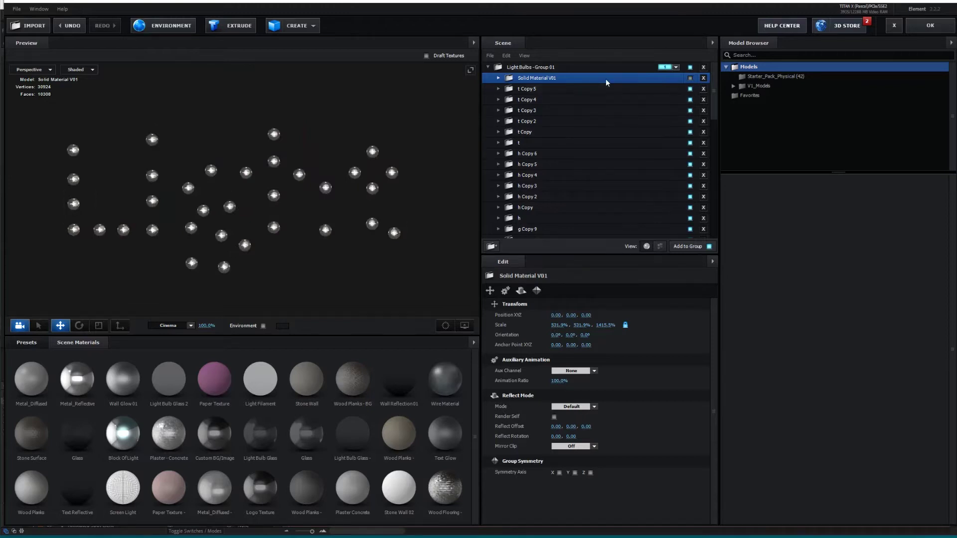
click(690, 78)
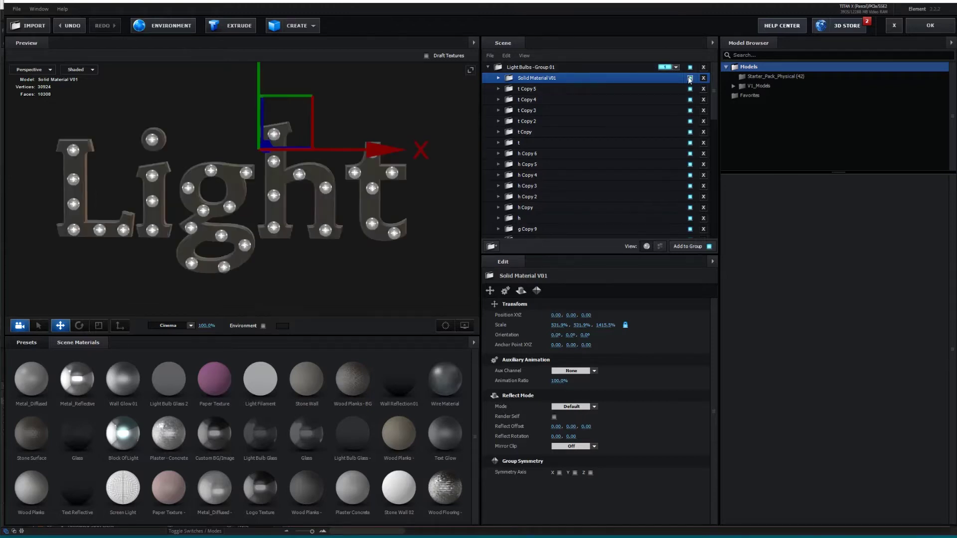
click(690, 78)
Step: Collapse the Light Bulbs - Group 01 and Select Object groups, and apply the scene setup to return to the After Effects composition
click(488, 67)
click(488, 67)
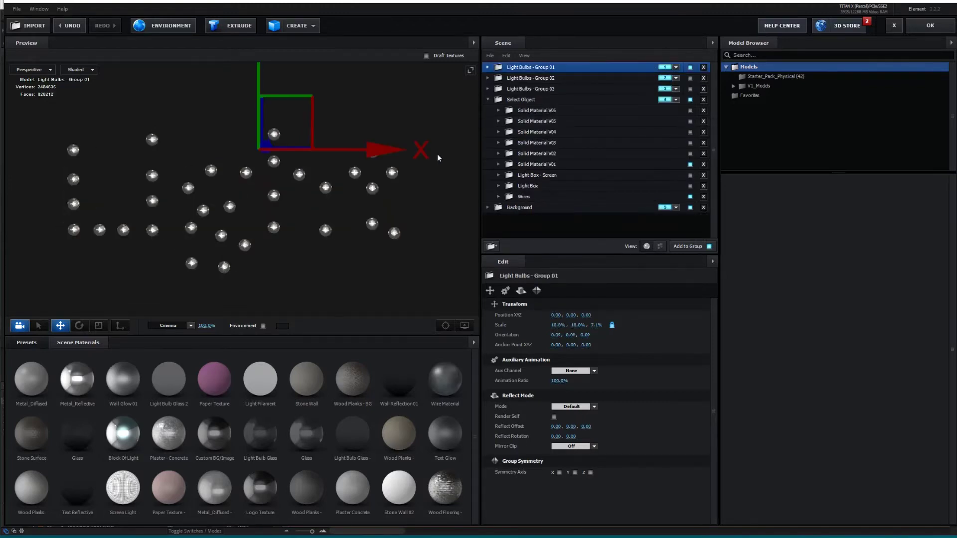
click(488, 100)
click(488, 99)
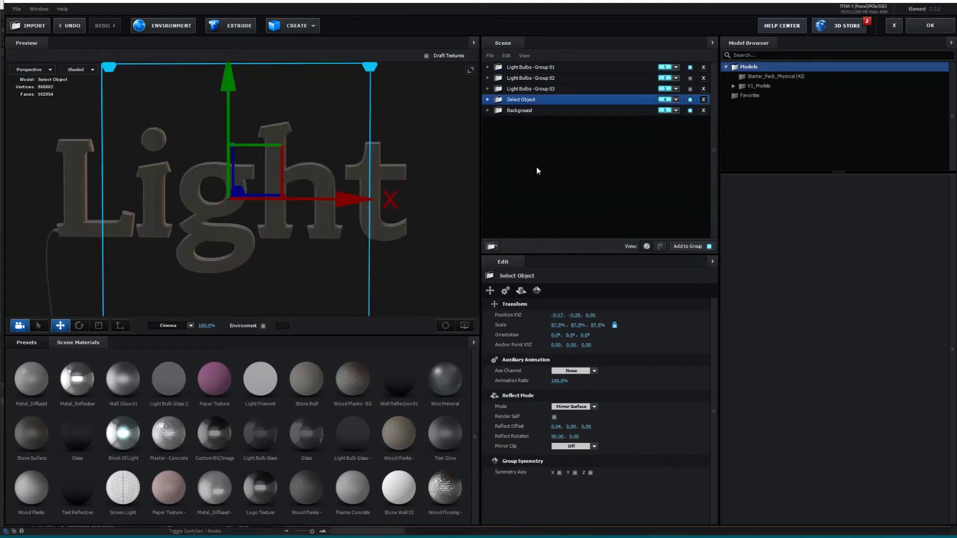
click(930, 26)
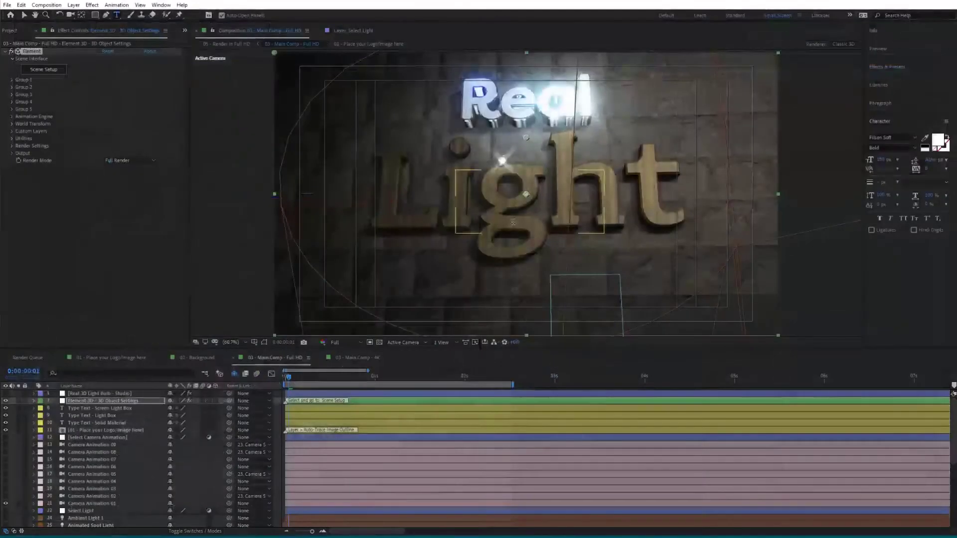